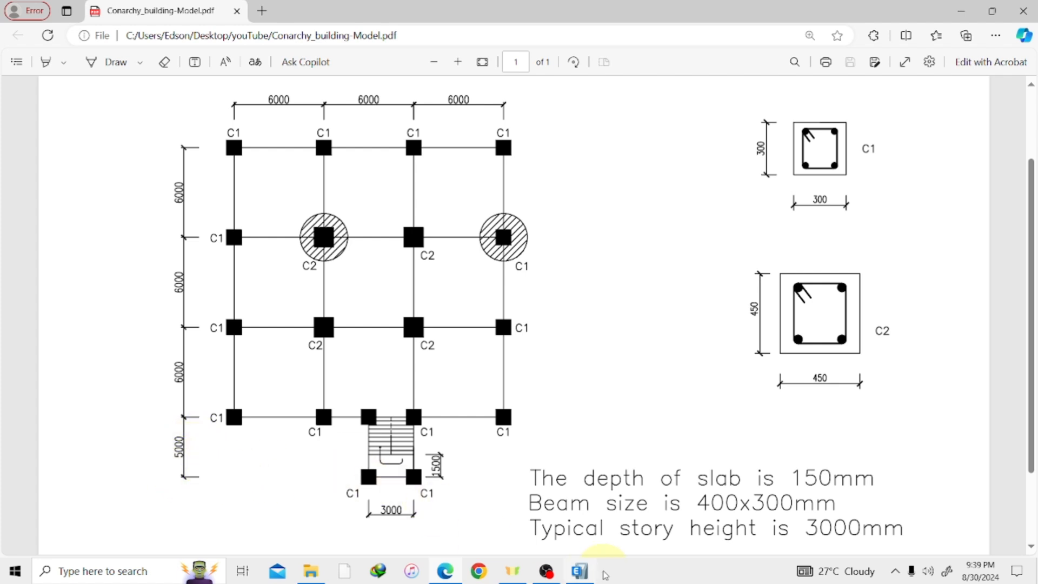
# - Switch to ETABS and show the data of grid system G1 as spacing instead of ordinates
pyautogui.click(577, 576)
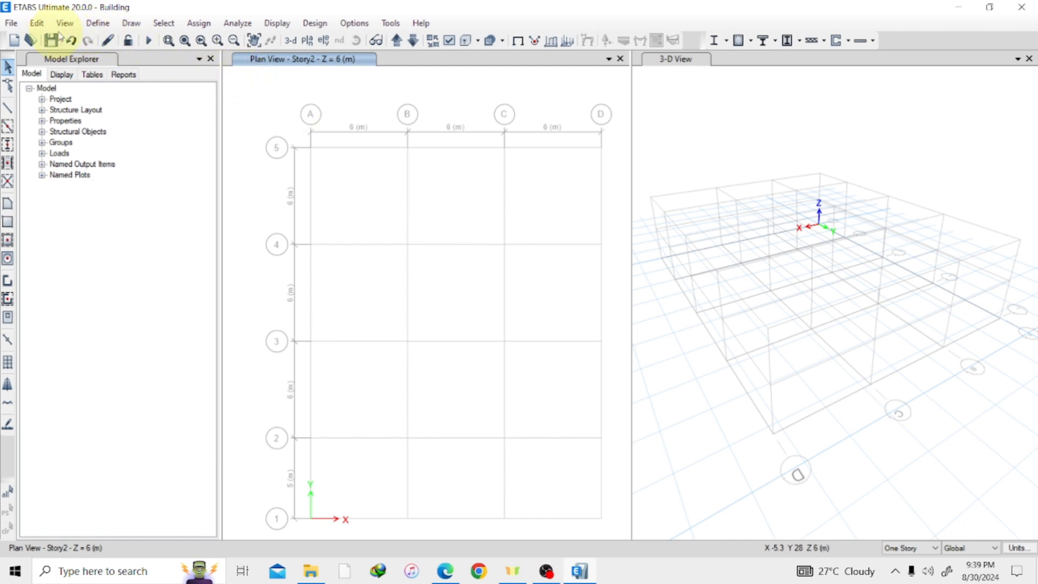
pyautogui.click(35, 24)
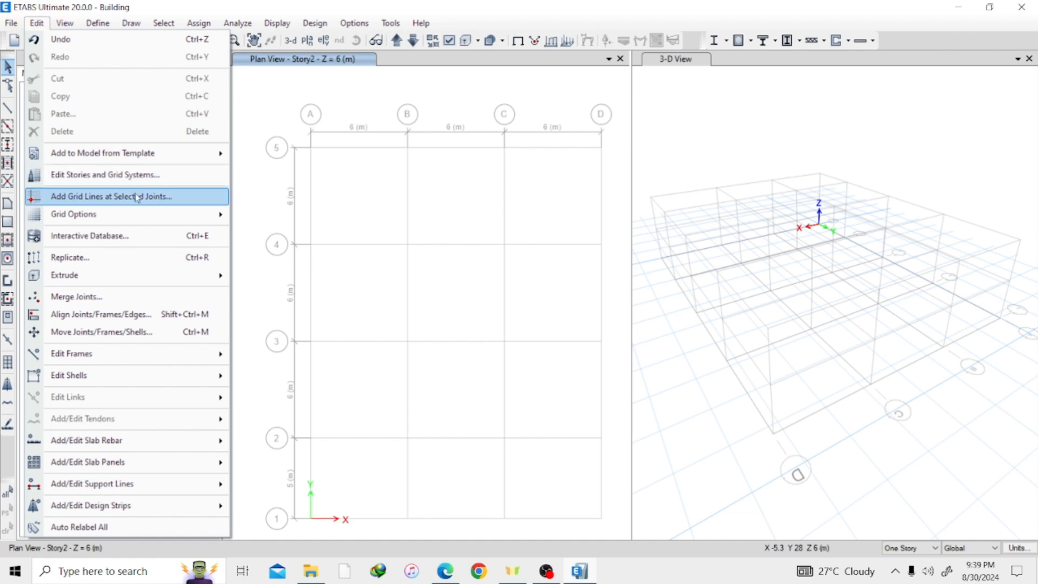
pyautogui.click(150, 176)
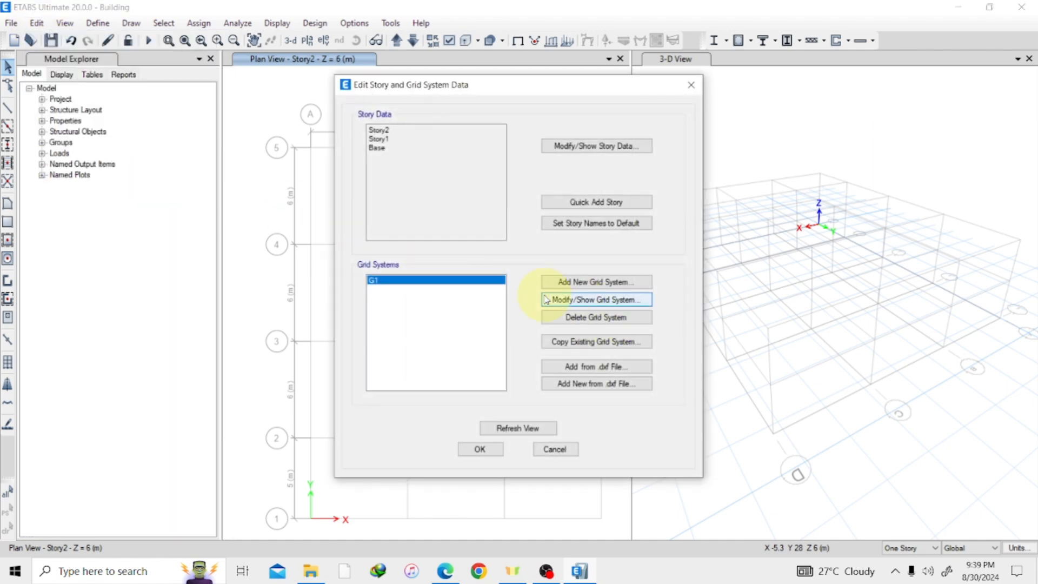
pyautogui.click(600, 302)
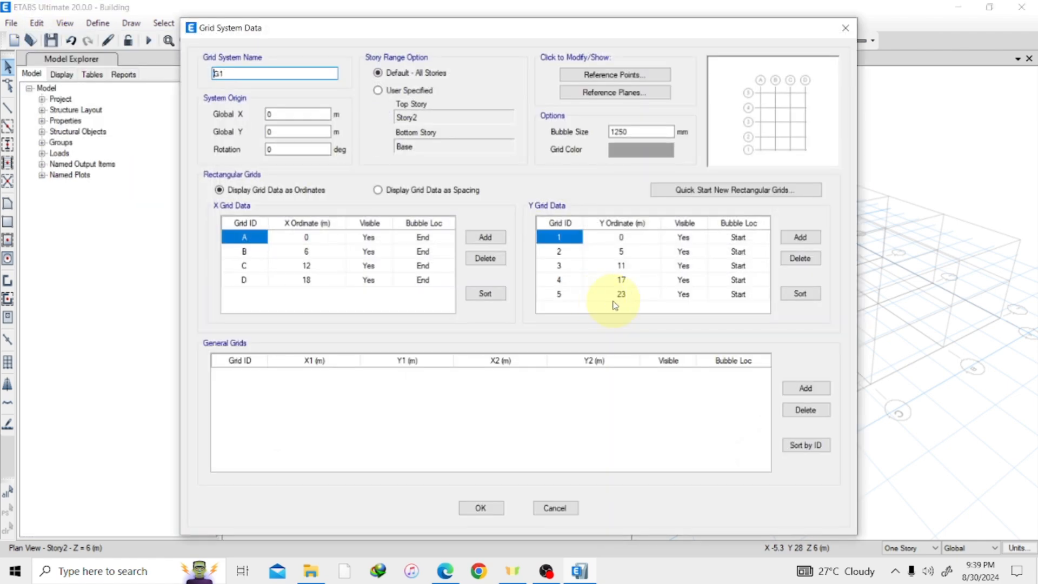
pyautogui.click(377, 190)
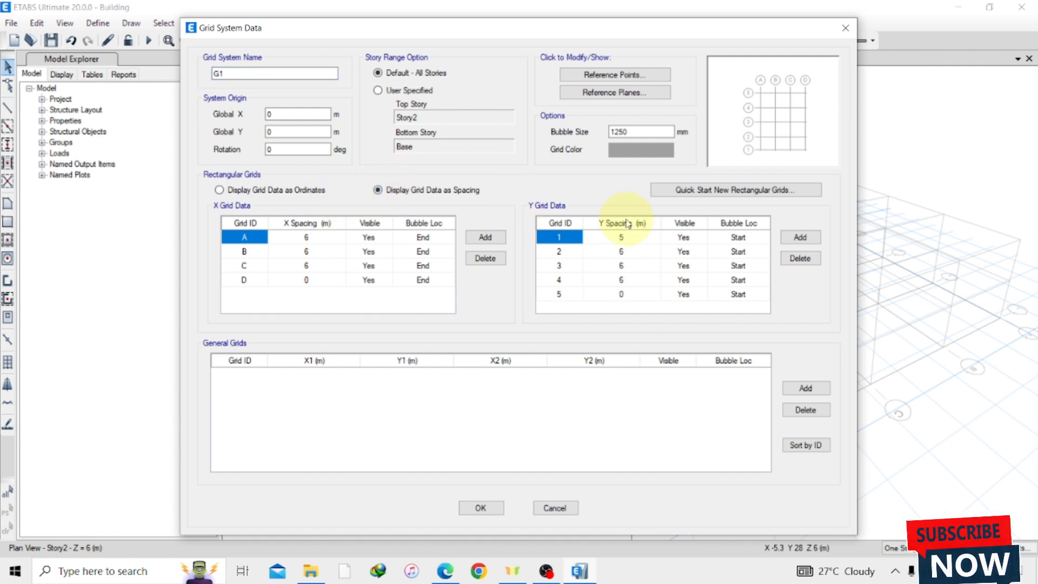
# - Set the Y spacing of grid line 1 to 5 m and accept the grid system data
pyautogui.click(643, 240)
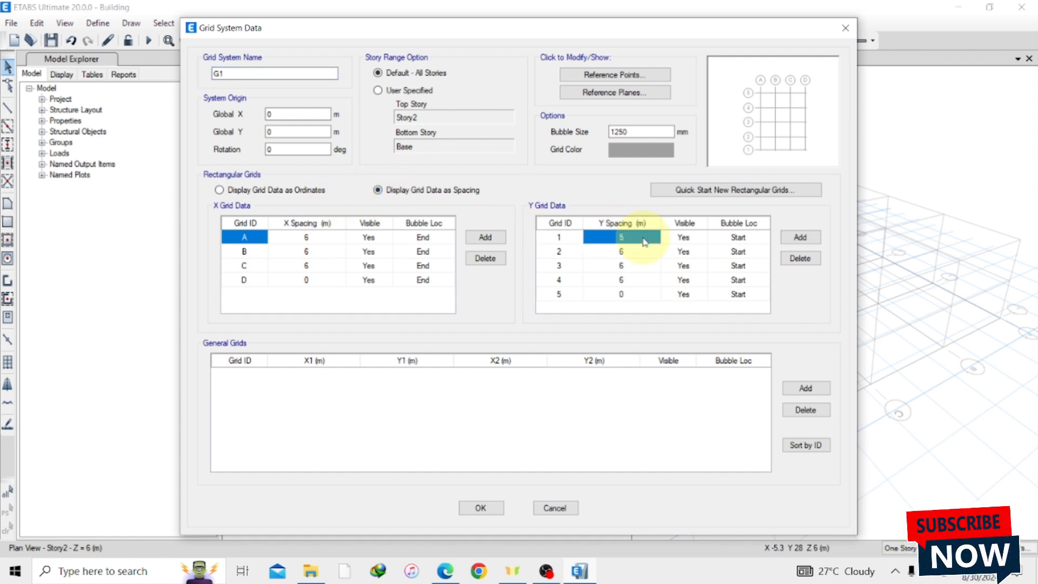
pyautogui.write('4')
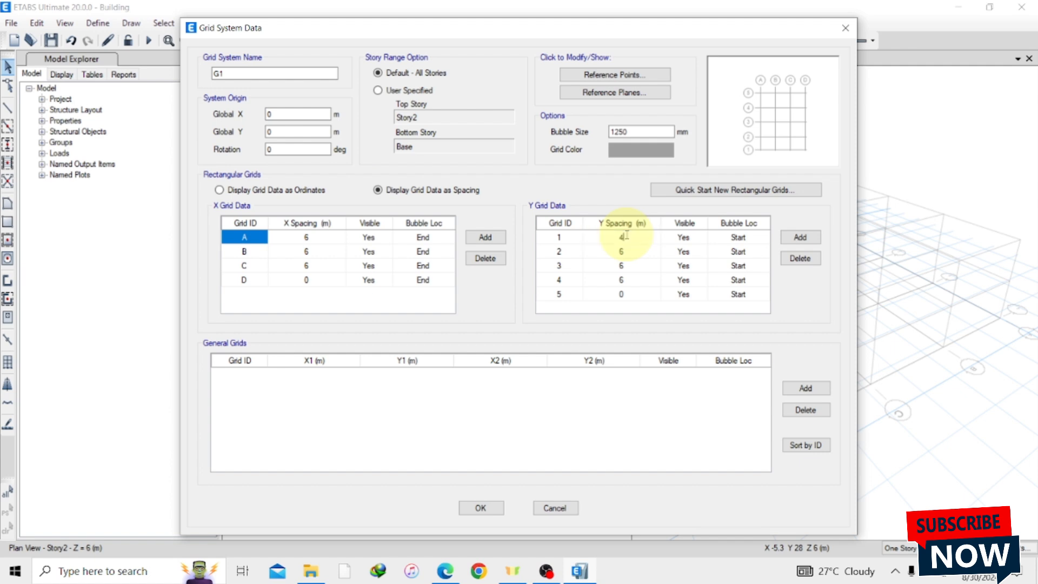
pyautogui.press('BackSpace')
pyautogui.write('5')
pyautogui.press('Return')
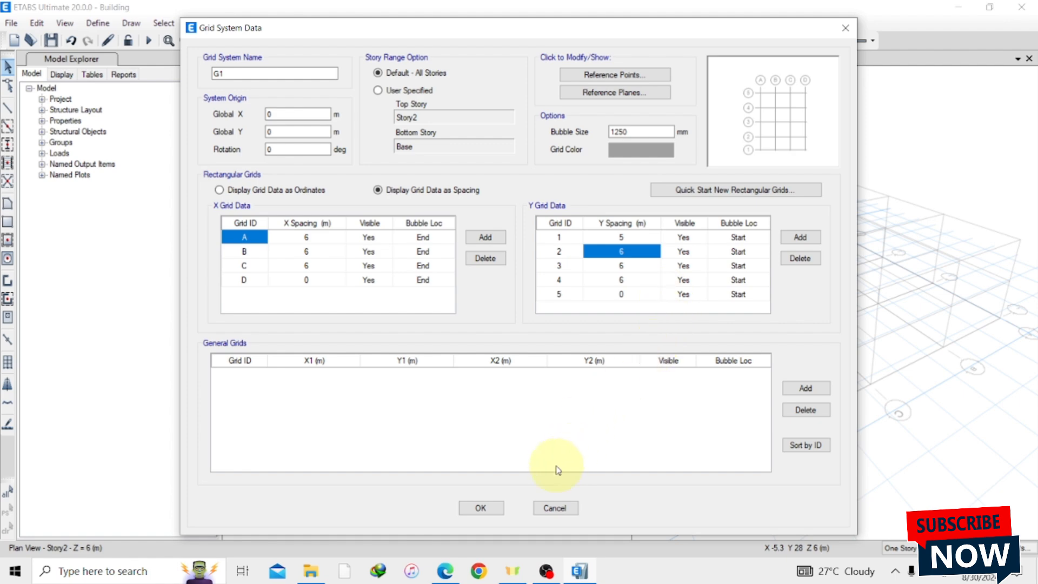
pyautogui.click(498, 511)
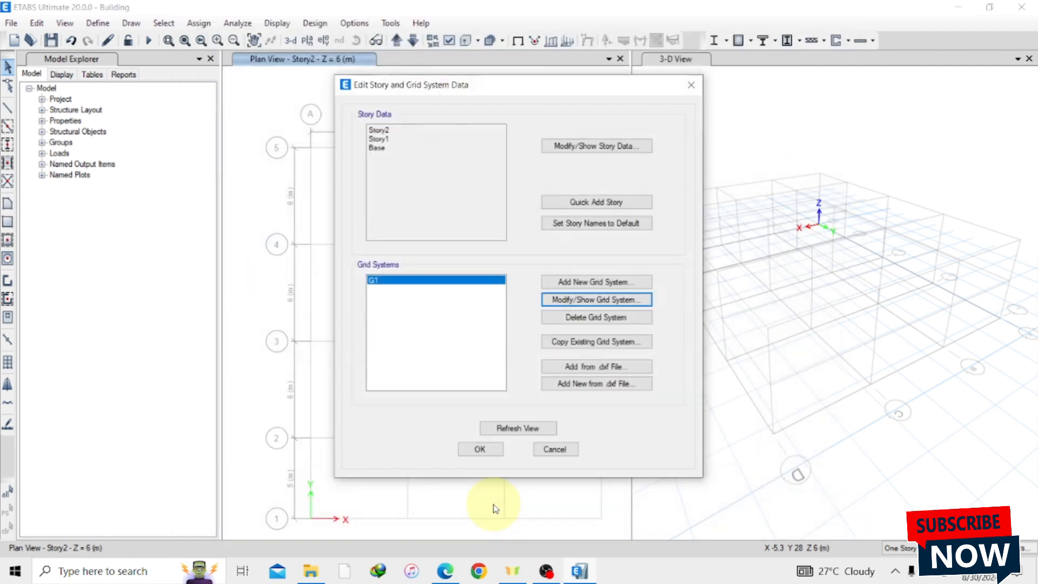
pyautogui.click(481, 449)
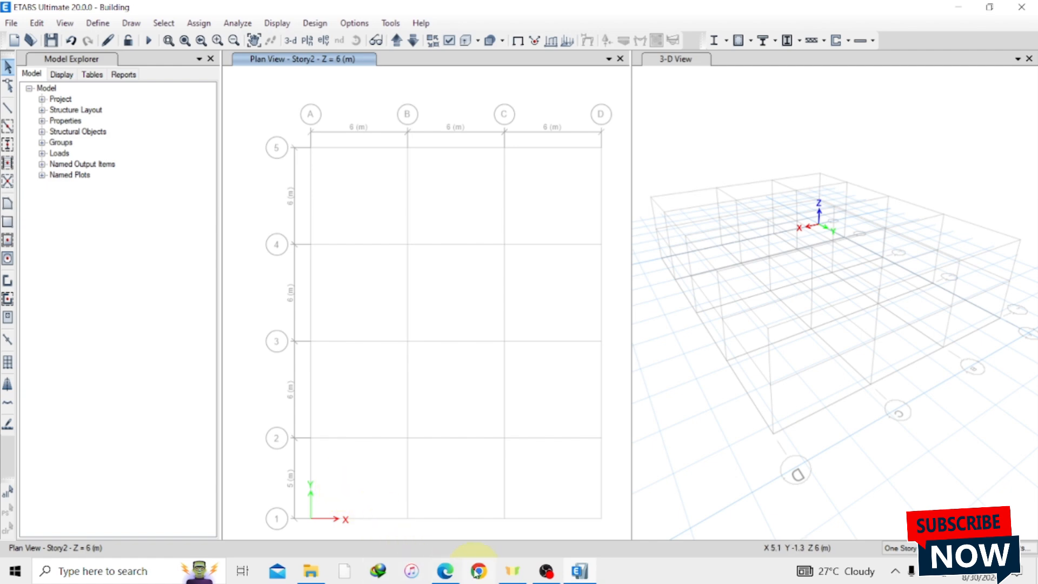
# - Check the column layout in the building plan PDF, and back in ETABS set the drawing scope to All Stories
pyautogui.click(449, 575)
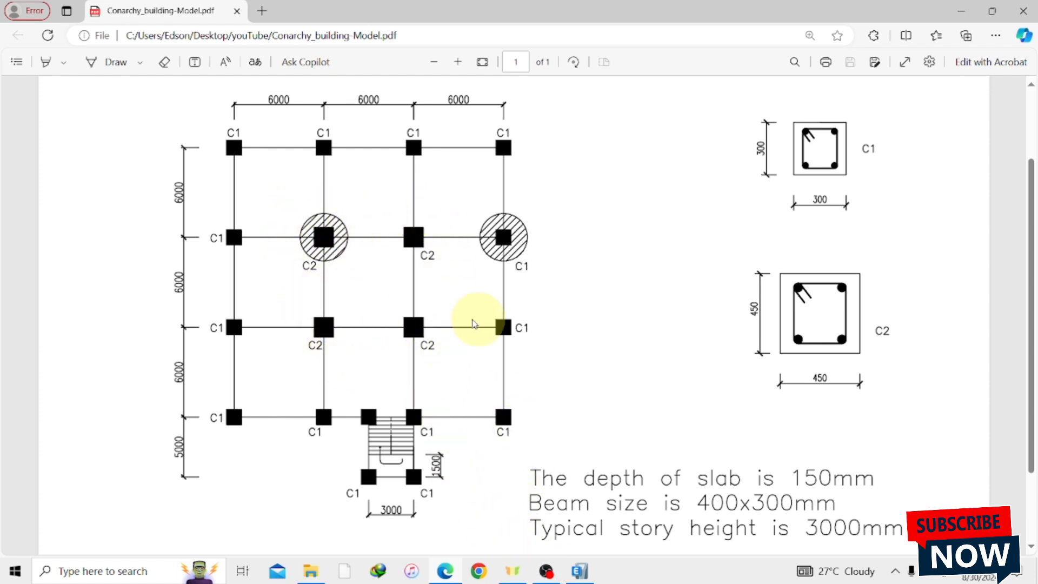
pyautogui.click(579, 570)
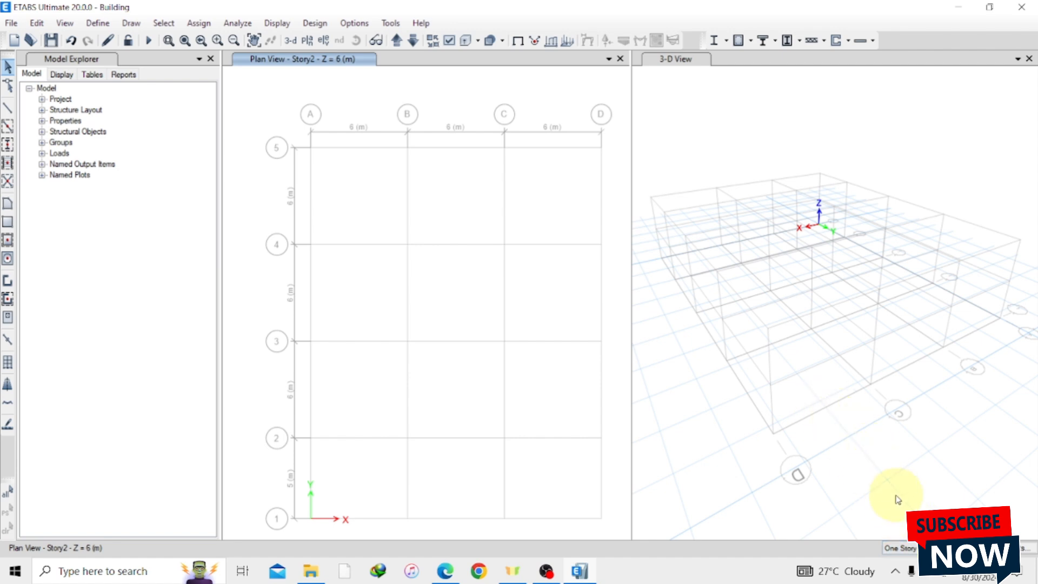
pyautogui.click(902, 547)
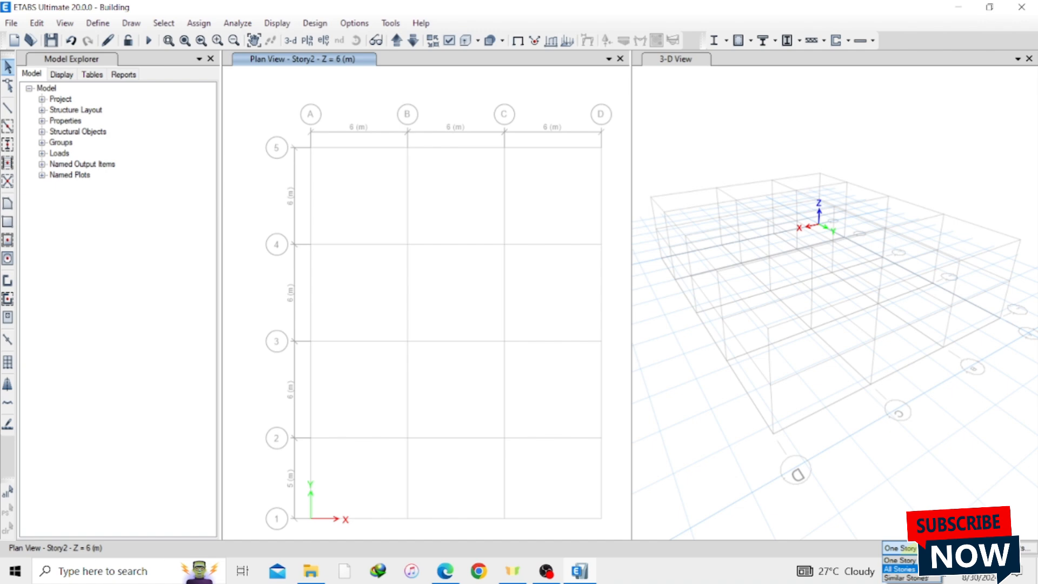
pyautogui.click(899, 568)
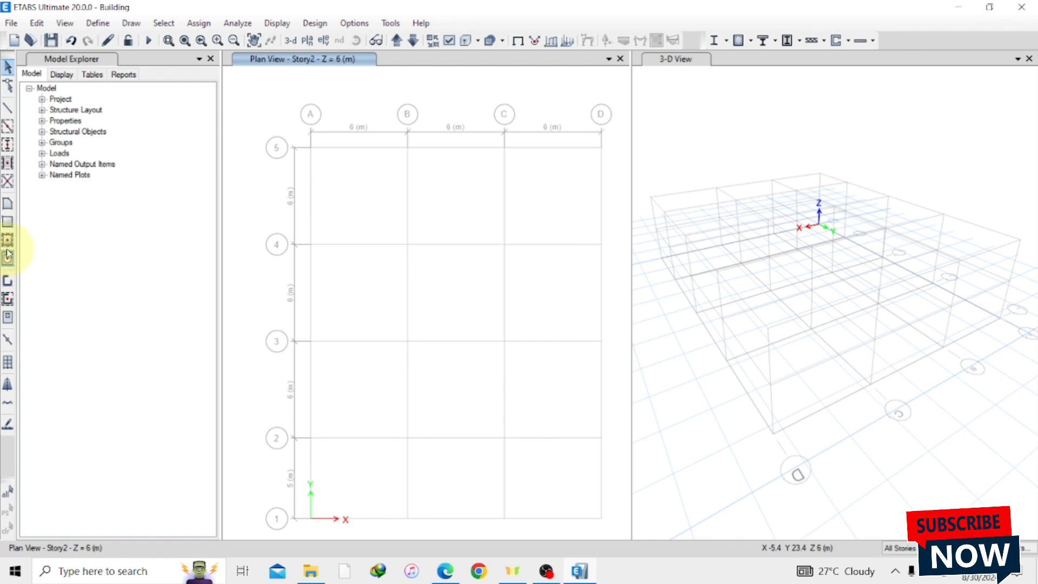
# - Quick-draw columns with section C1 at the intersections of grid line 5 with A, B and C
pyautogui.click(9, 147)
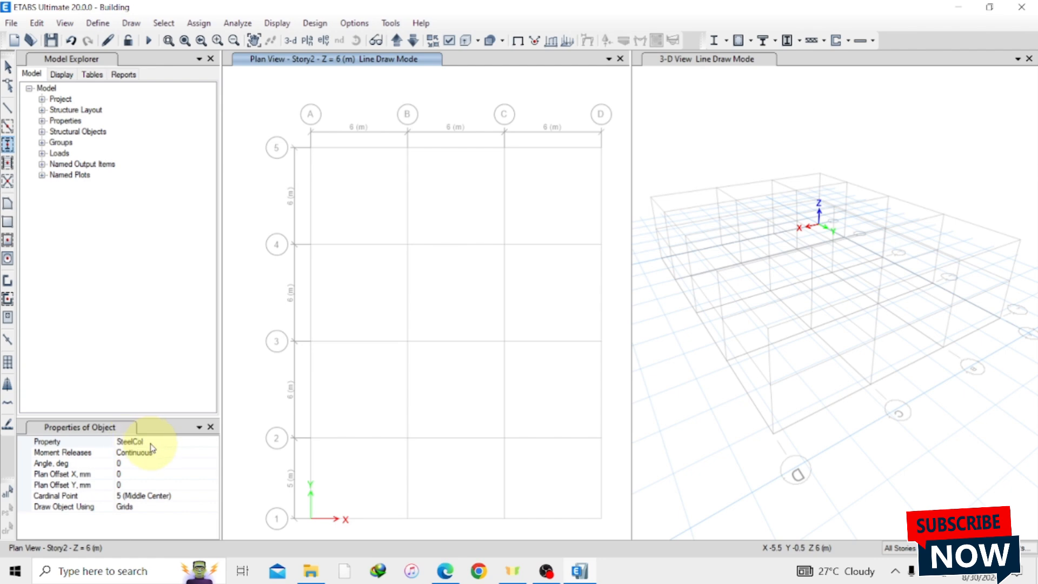
pyautogui.click(189, 443)
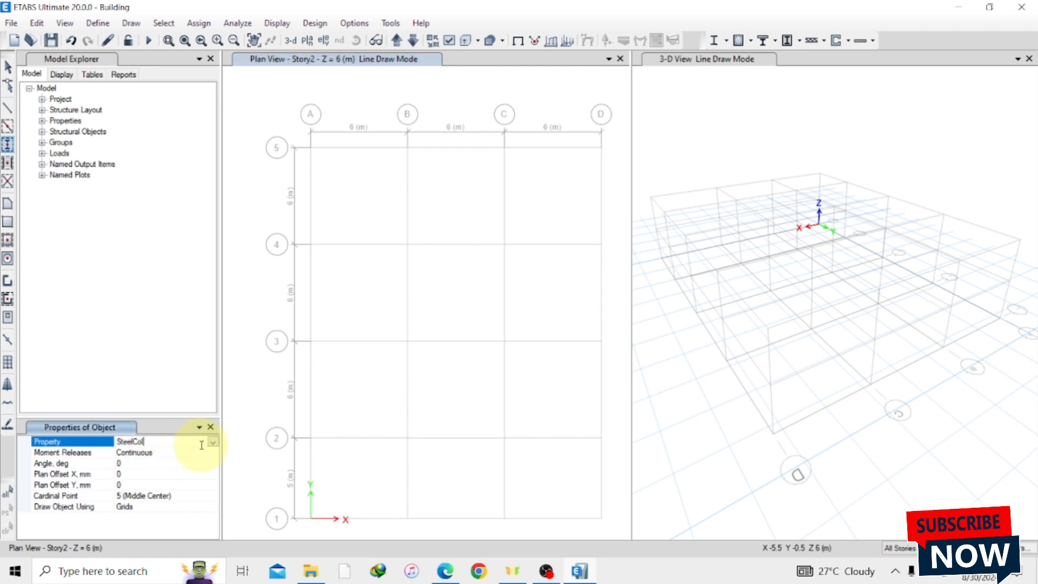
pyautogui.click(213, 442)
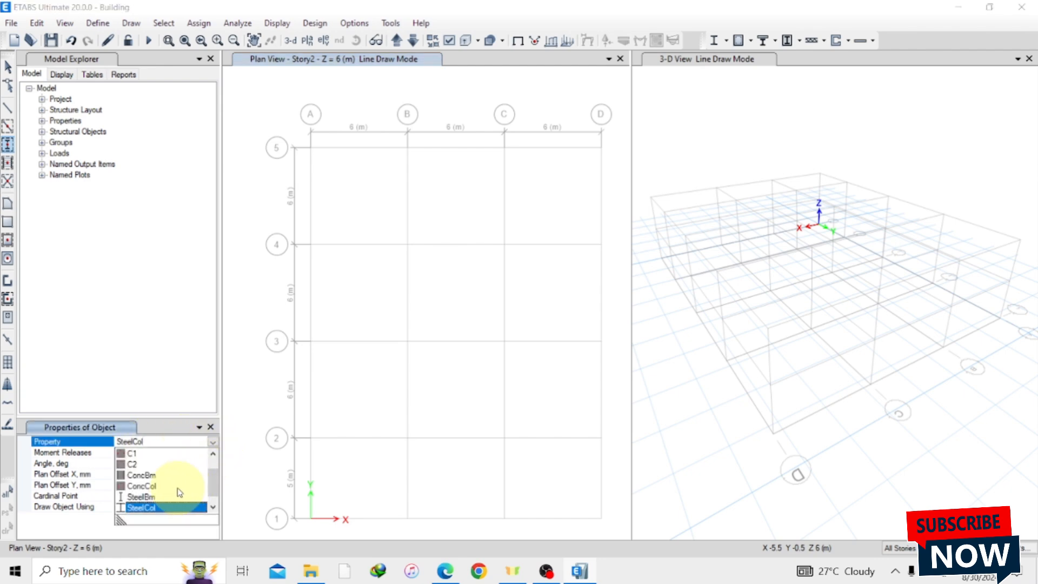
pyautogui.click(132, 454)
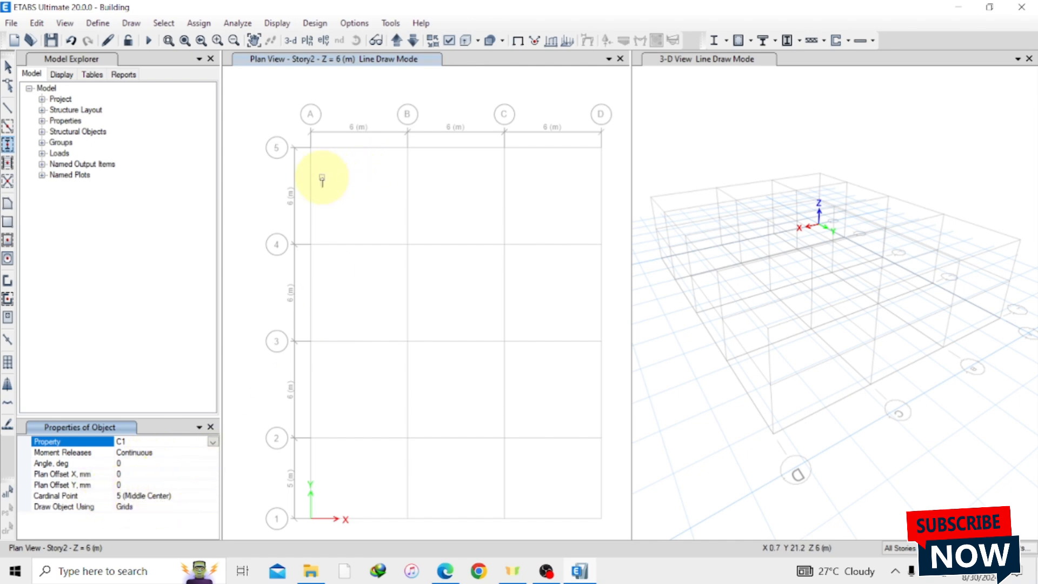
pyautogui.click(311, 151)
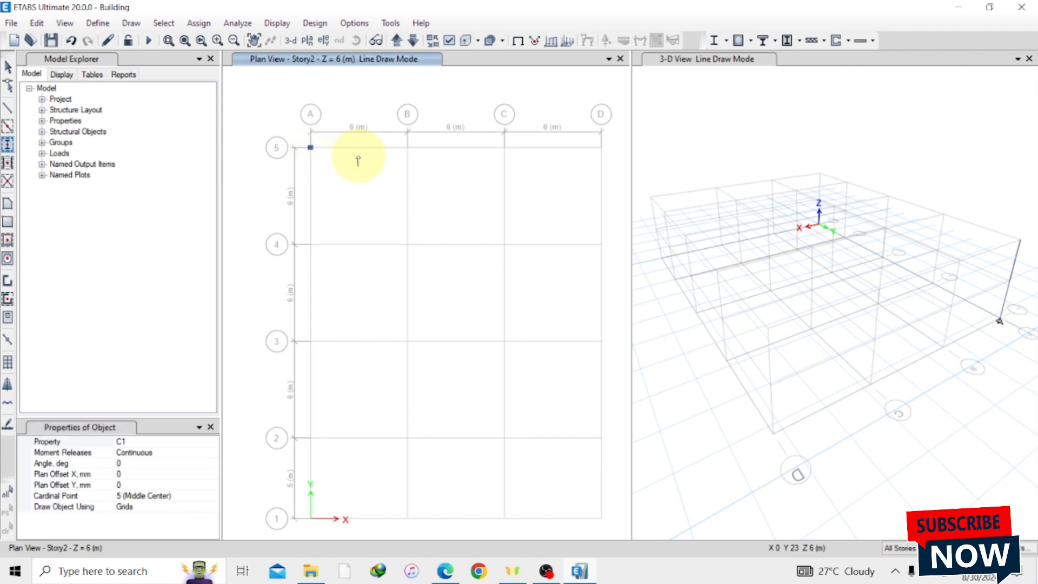
pyautogui.click(407, 148)
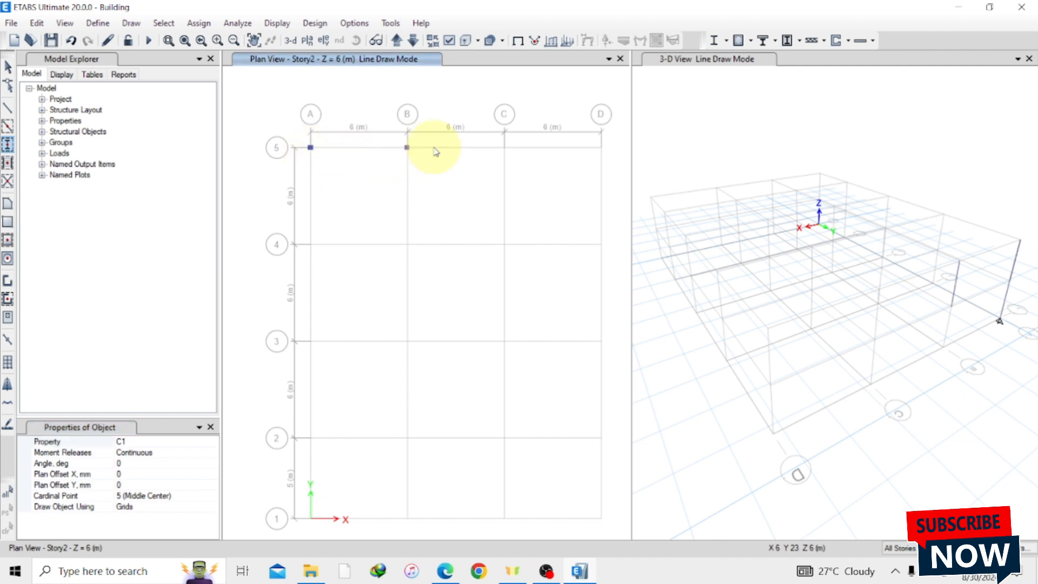
pyautogui.click(503, 148)
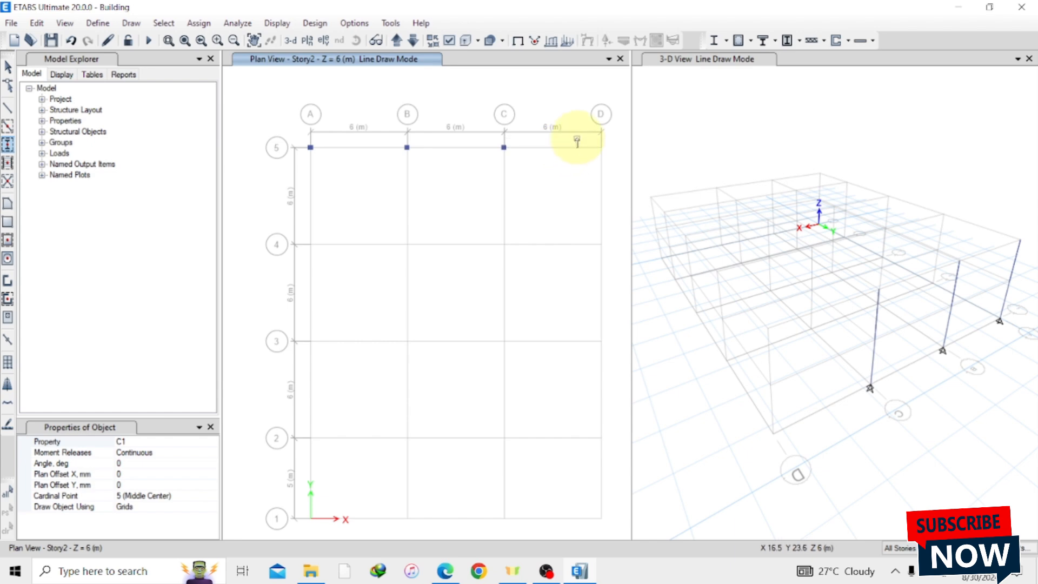
# - Add C1 columns on line D from 5 to 2, line A from 4 to 2, line 2 at B and C, and where line C meets line 1
pyautogui.moveTo(578, 140); pyautogui.dragTo(622, 472)
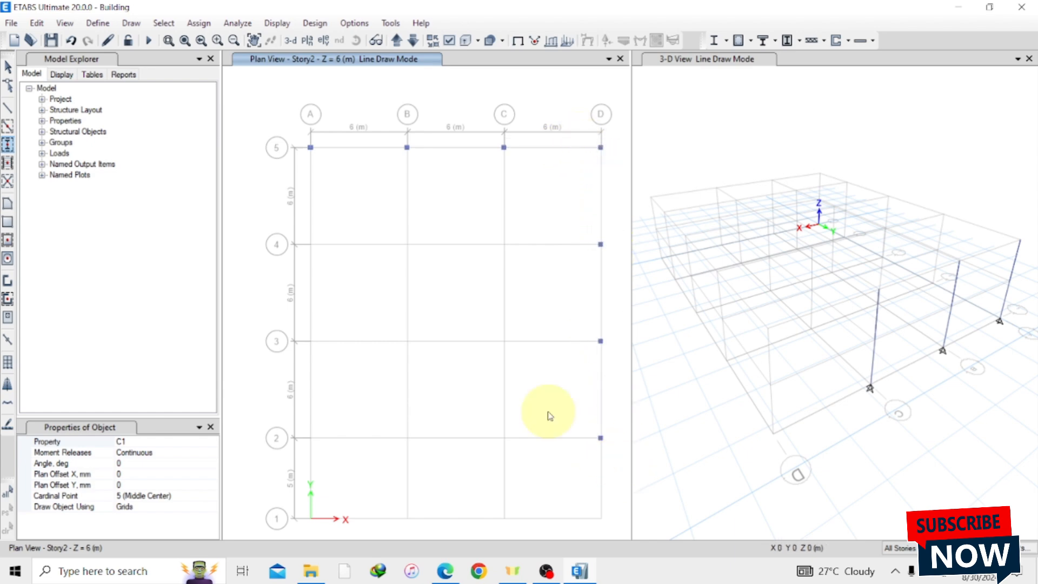
pyautogui.moveTo(293, 208); pyautogui.dragTo(334, 468)
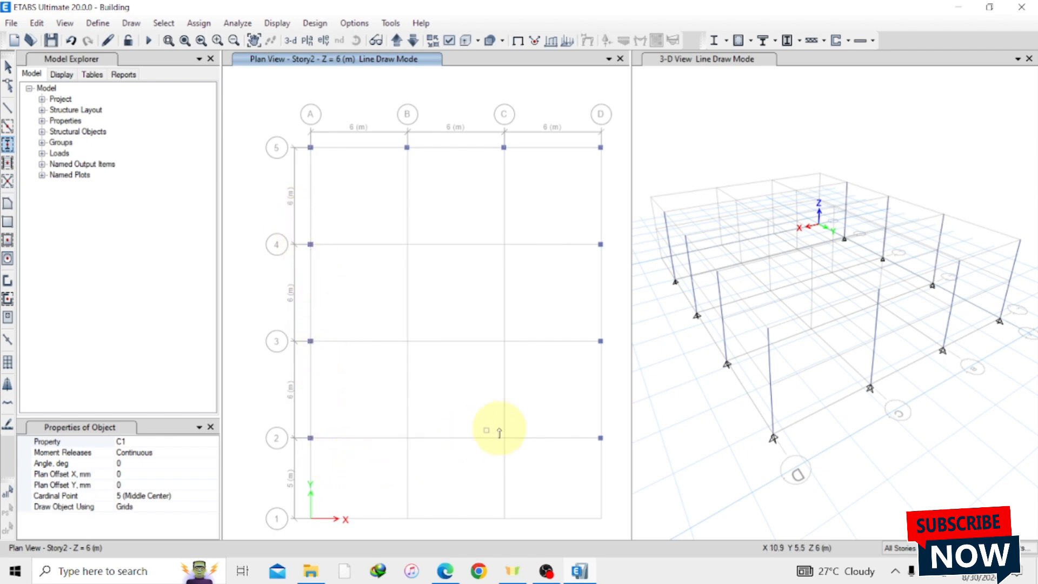
pyautogui.moveTo(394, 430); pyautogui.dragTo(519, 466)
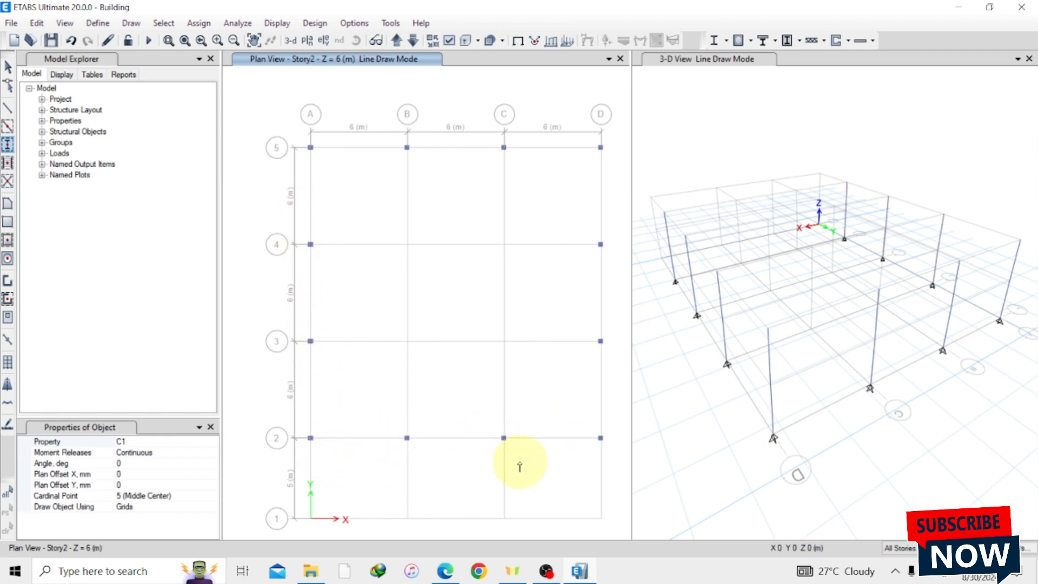
pyautogui.click(504, 519)
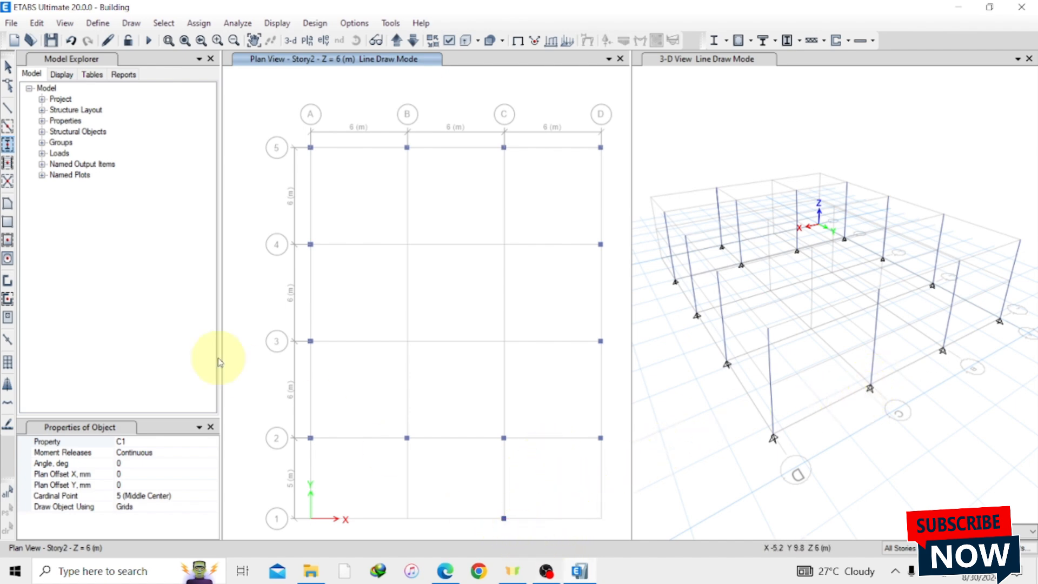
# - Change the column section to C2 and place columns at the four interior intersections of lines B and C with 3 and 4
pyautogui.click(165, 440)
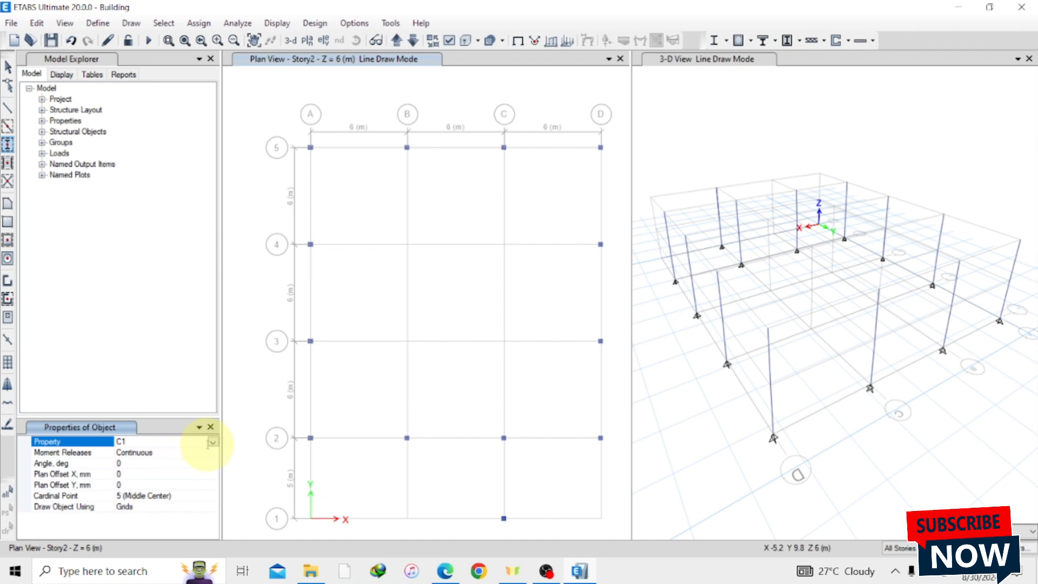
pyautogui.click(212, 442)
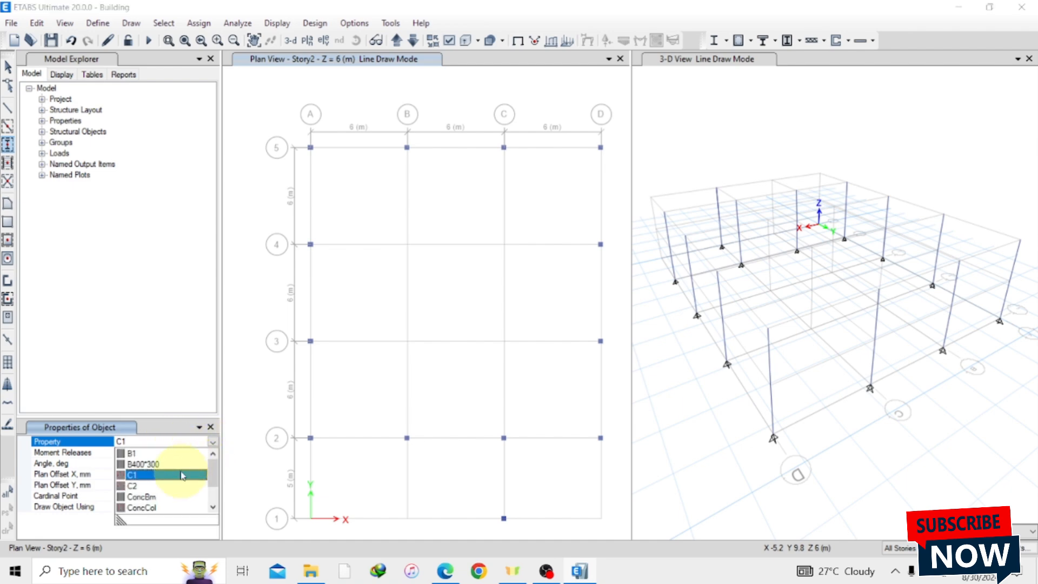
pyautogui.click(153, 485)
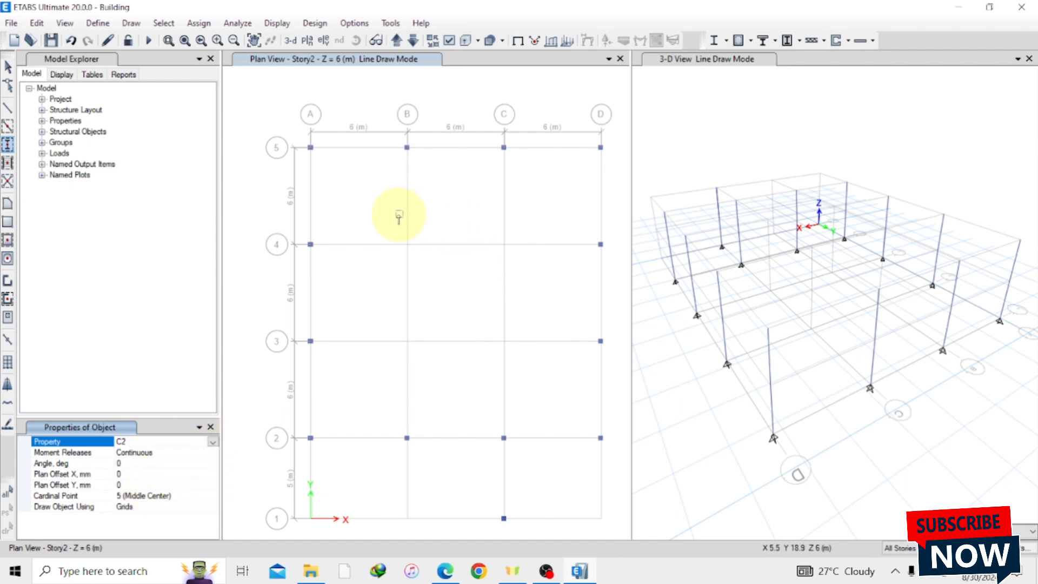
pyautogui.moveTo(387, 222); pyautogui.dragTo(533, 386)
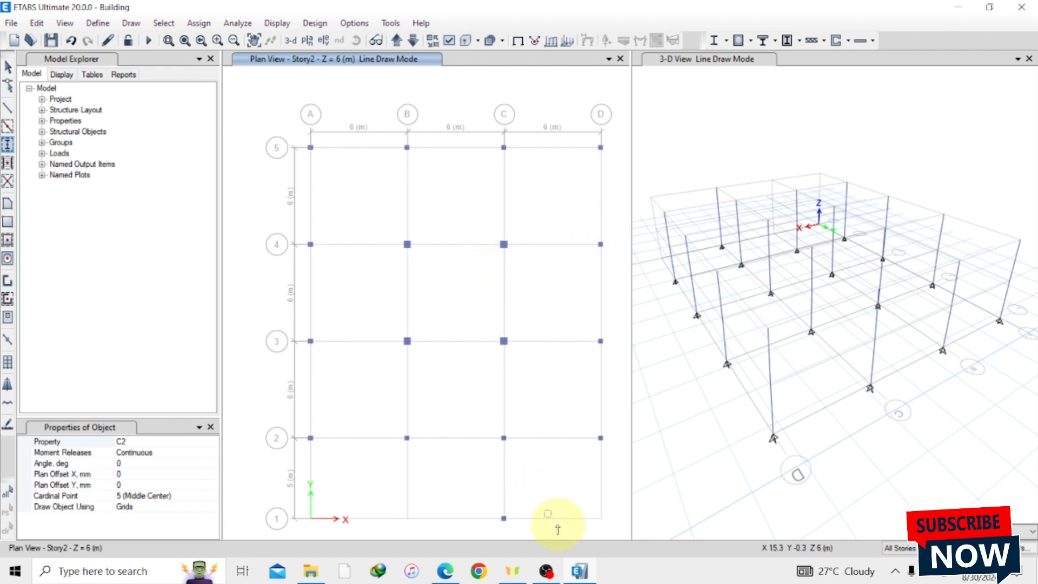
# - Compare the placed columns with the building plan PDF, including the staircase area, and return to ETABS
pyautogui.moveTo(447, 577)
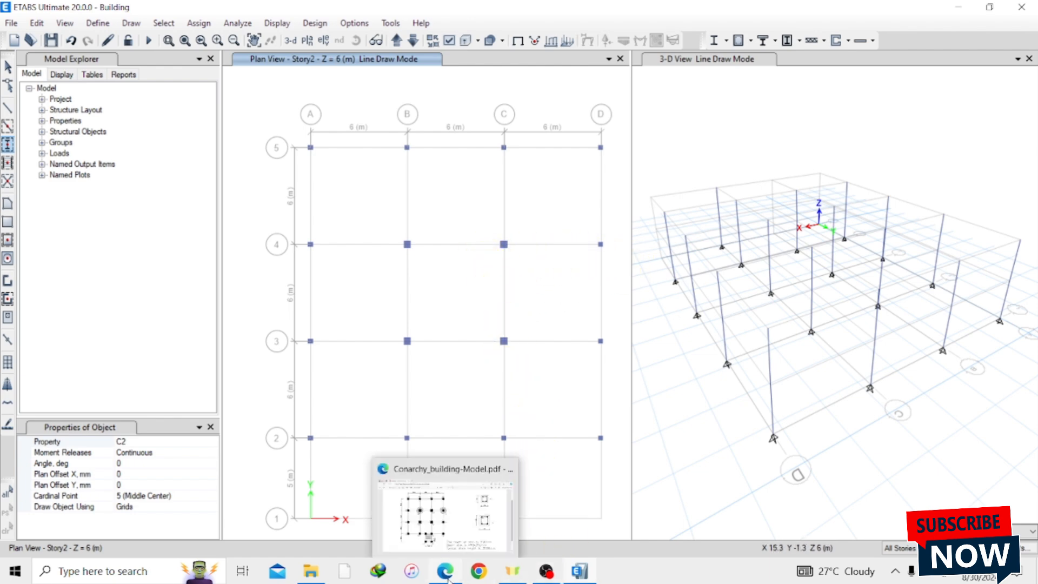
pyautogui.click(435, 508)
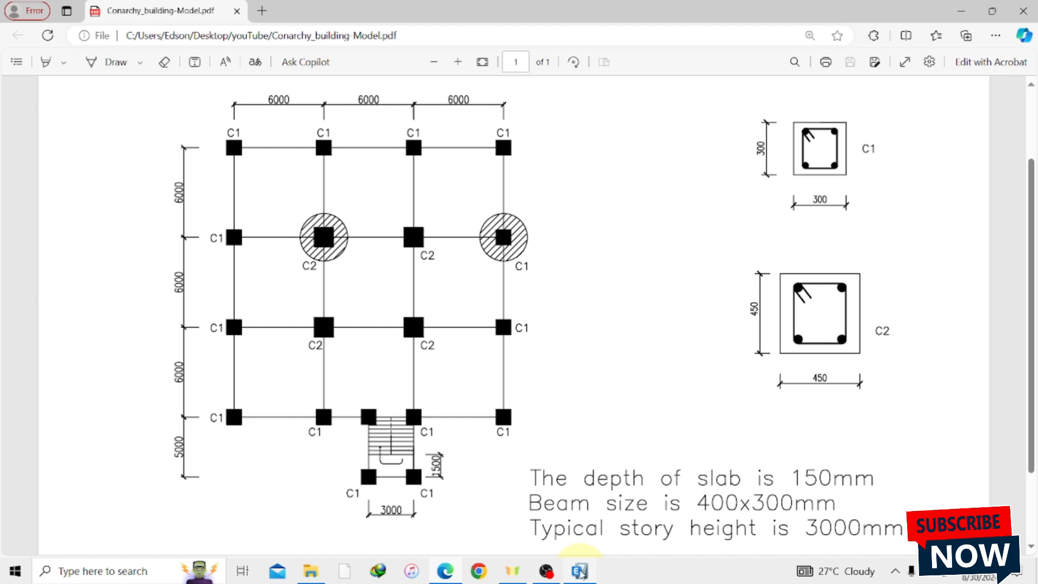
pyautogui.click(579, 571)
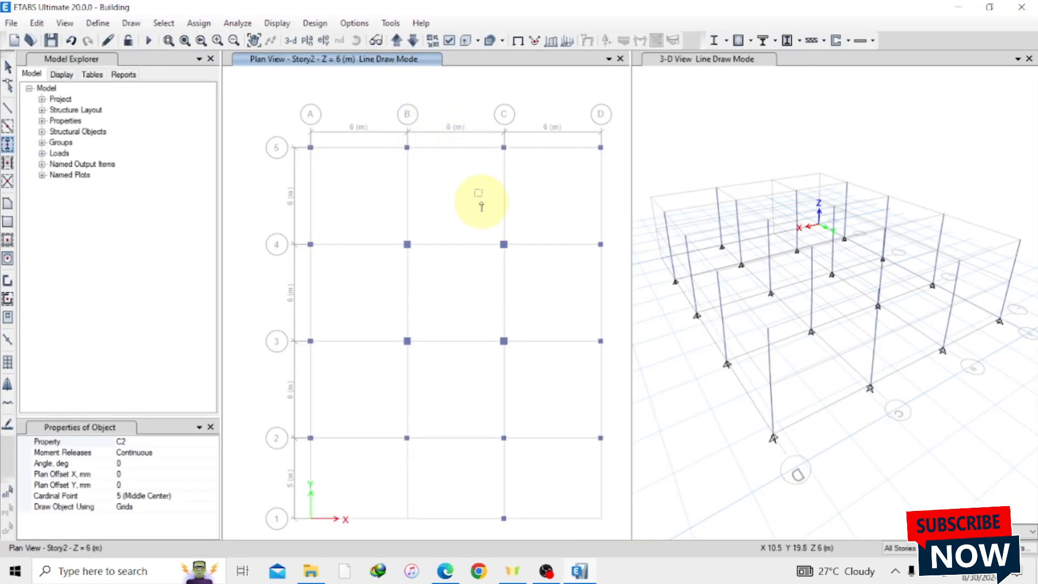
# - Draw joints on grid lines 1 and 2 offset -3000 mm in X from their intersections with line C
pyautogui.press('Escape')
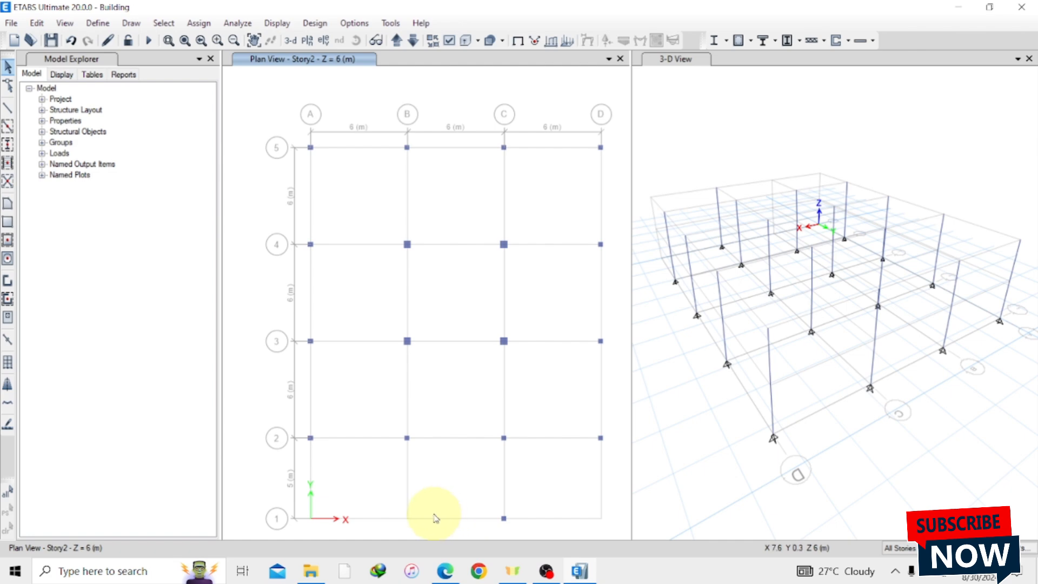
pyautogui.click(503, 519)
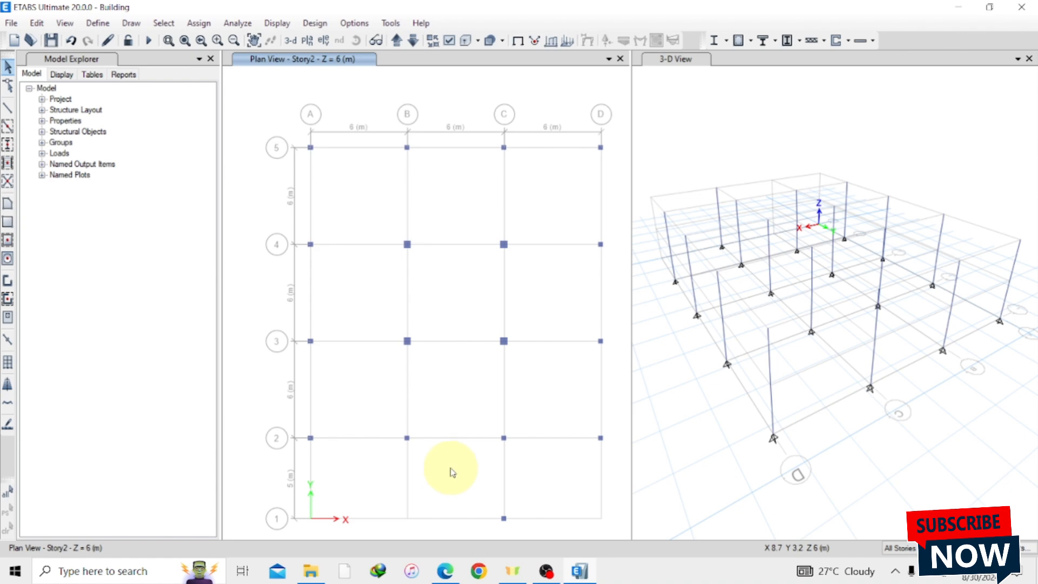
pyautogui.click(131, 24)
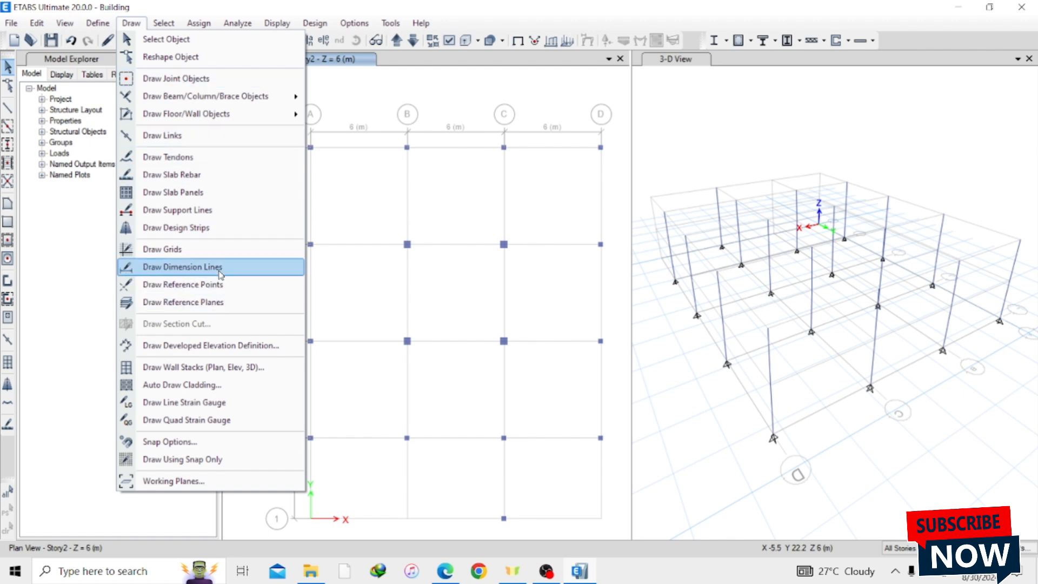
pyautogui.click(196, 80)
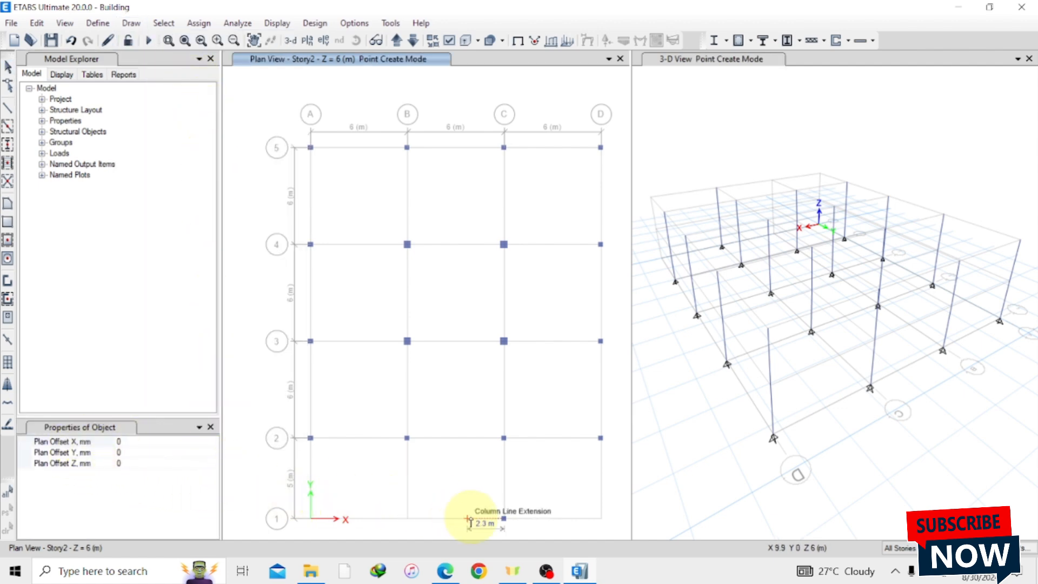
pyautogui.click(503, 519)
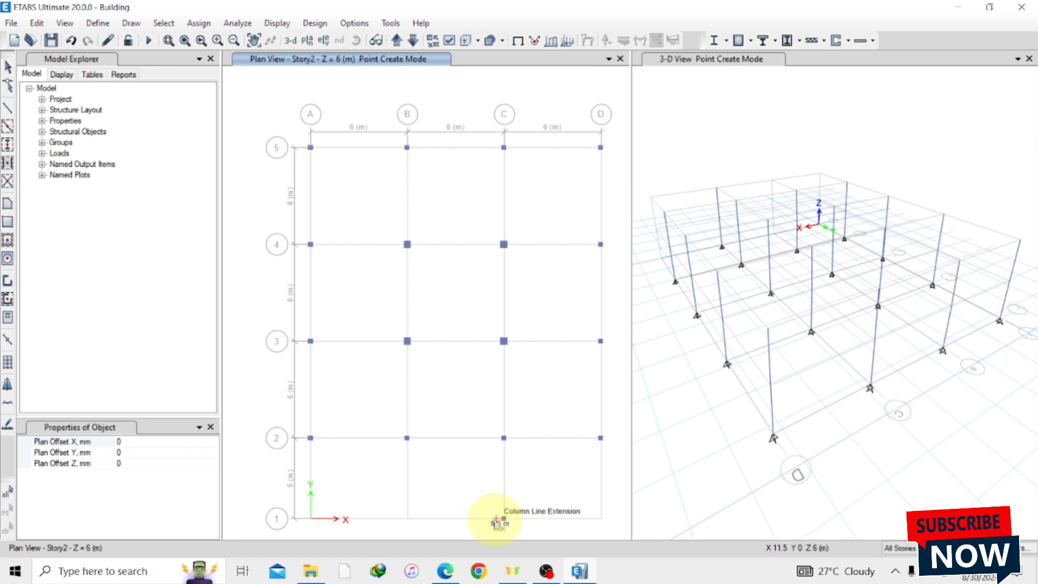
pyautogui.click(126, 442)
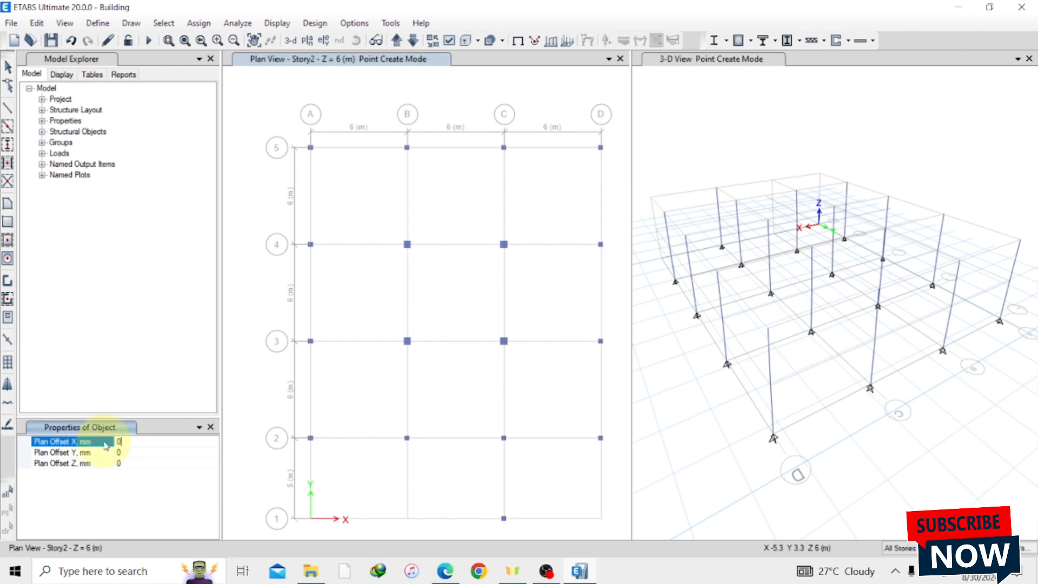
pyautogui.click(134, 442)
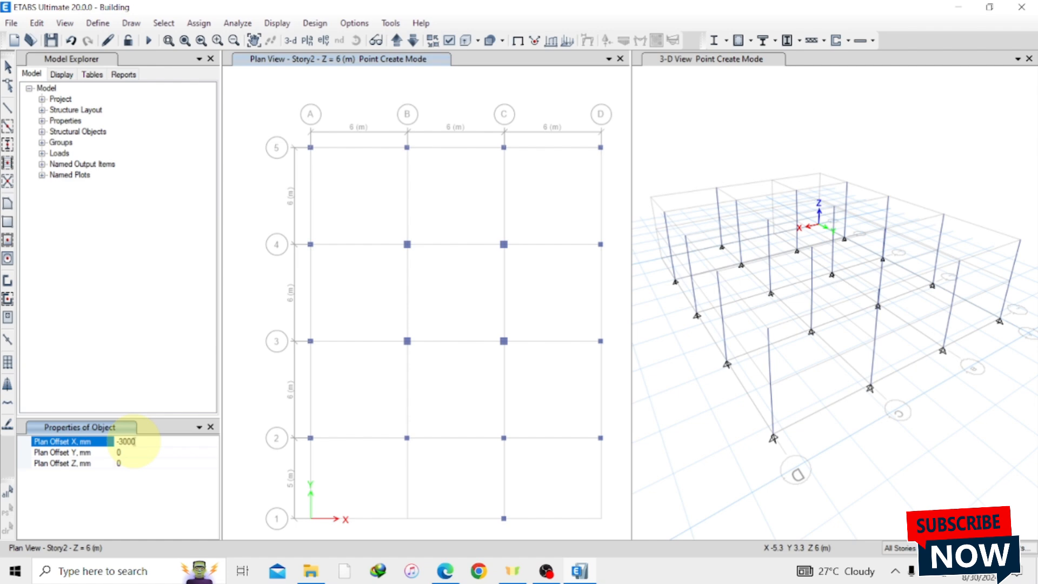
pyautogui.click(503, 519)
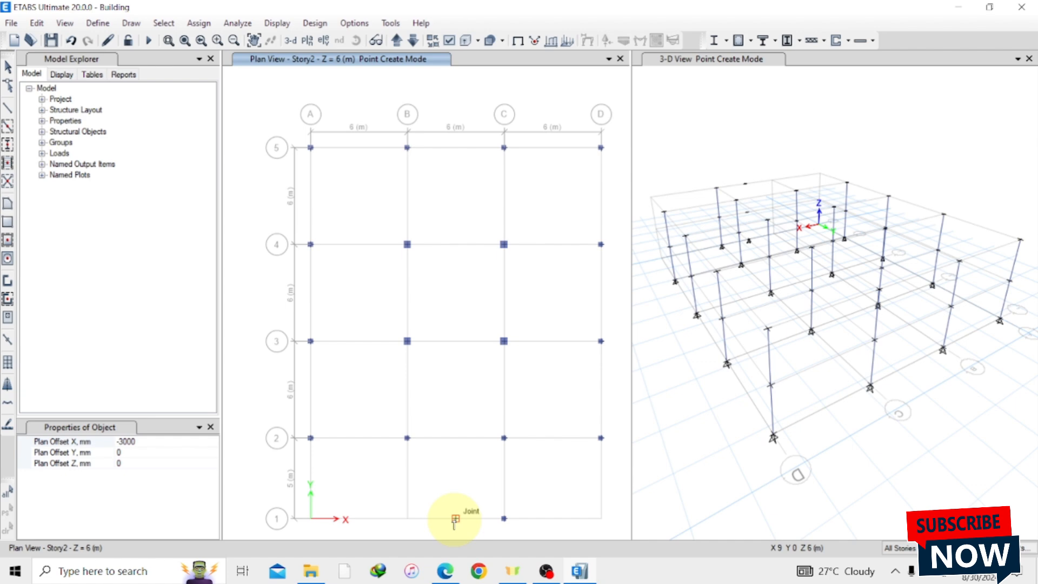
pyautogui.click(503, 438)
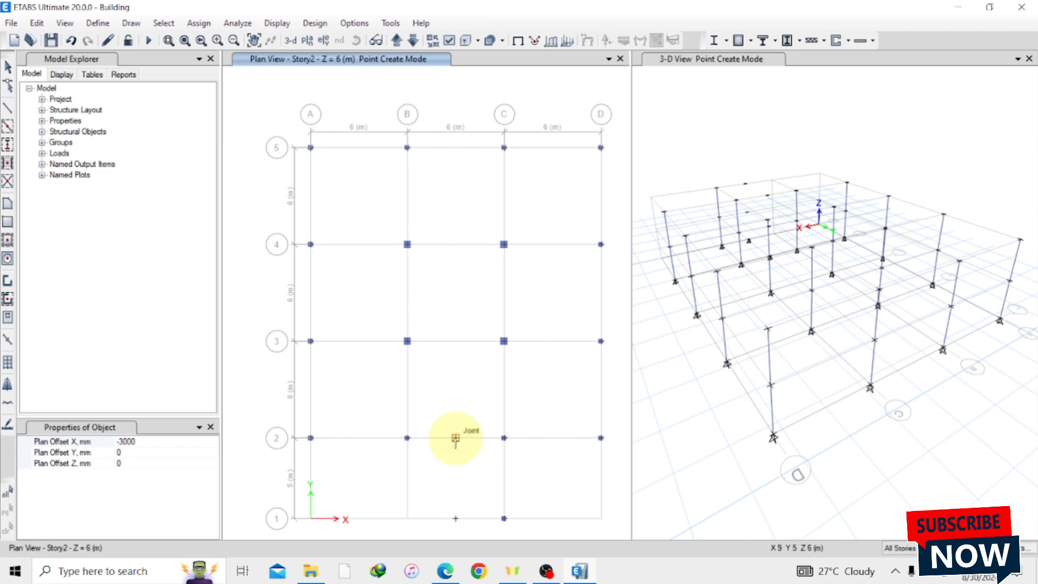
pyautogui.press('Escape')
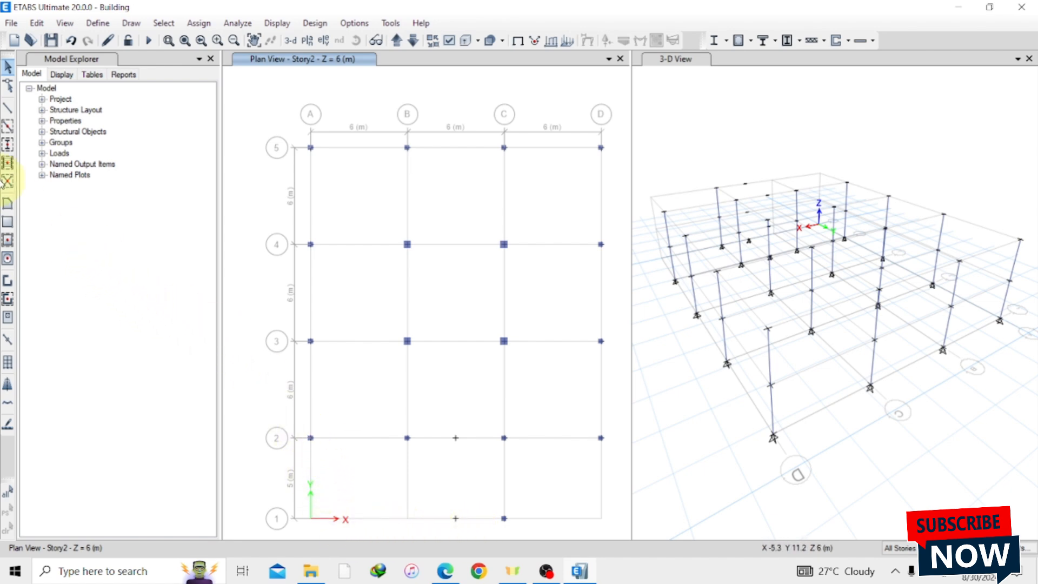
# - Quick-draw C1 columns with zero plan offset at the two joints midway between lines B and C on grid lines 2 and 1
pyautogui.click(8, 145)
pyautogui.click(157, 446)
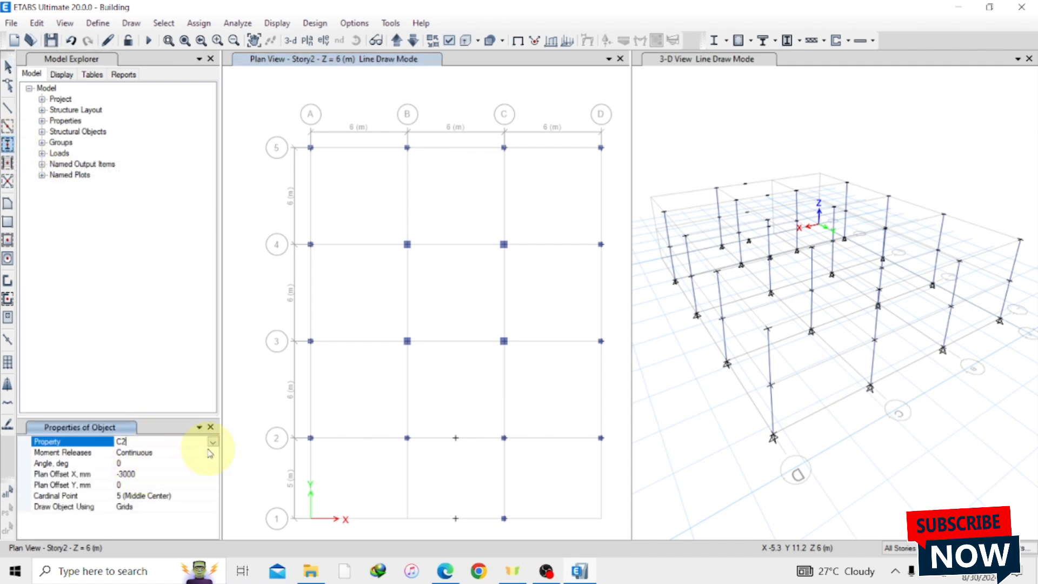
pyautogui.click(213, 441)
pyautogui.click(154, 475)
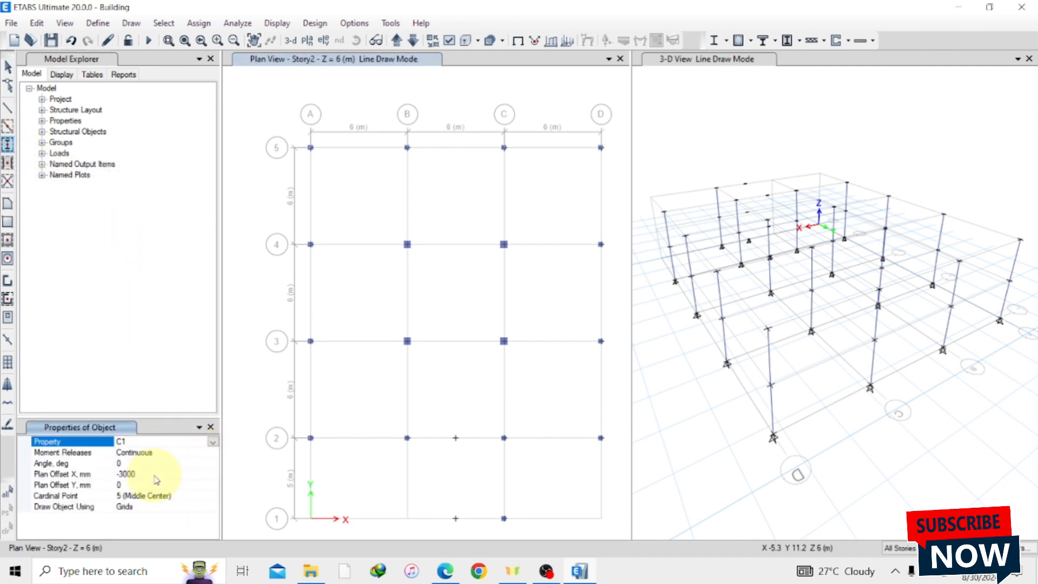
pyautogui.click(456, 438)
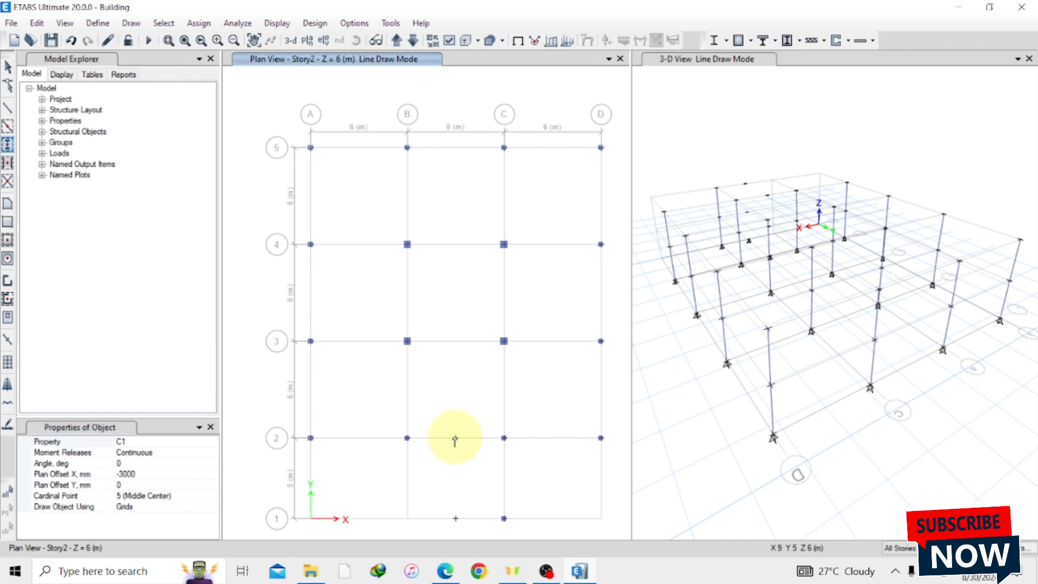
pyautogui.click(456, 518)
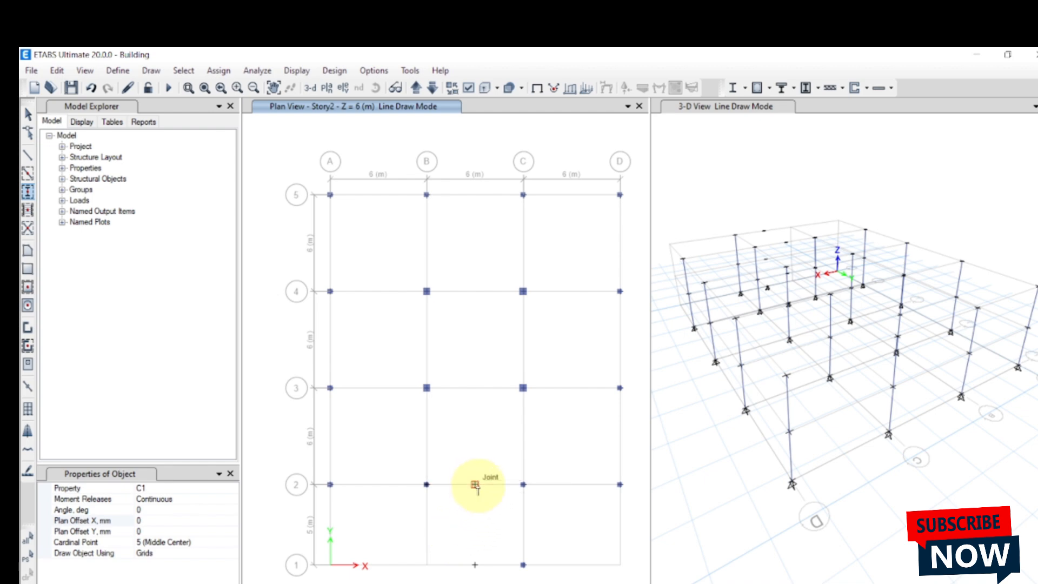
pyautogui.click(474, 484)
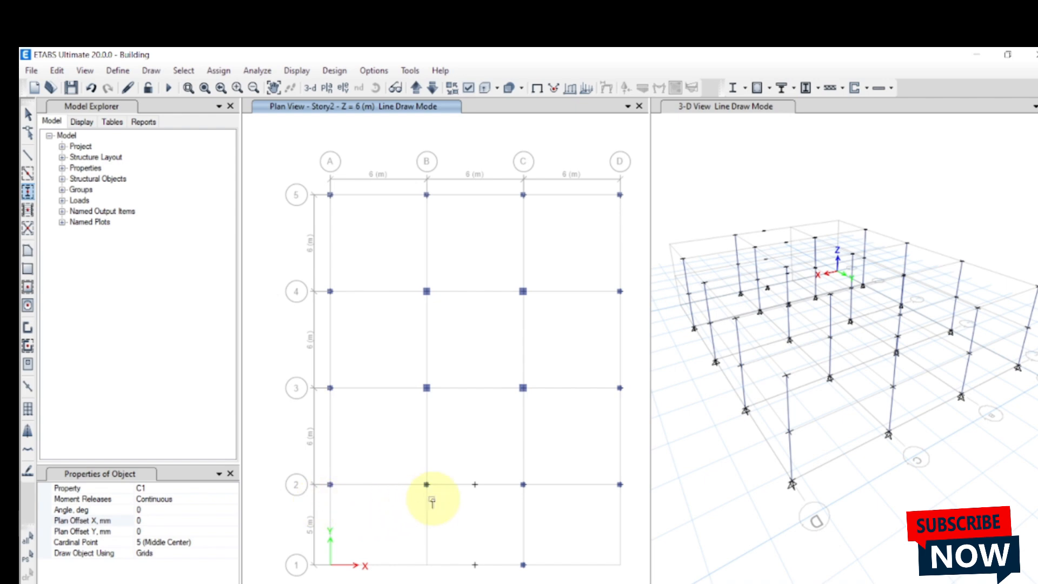
pyautogui.click(475, 484)
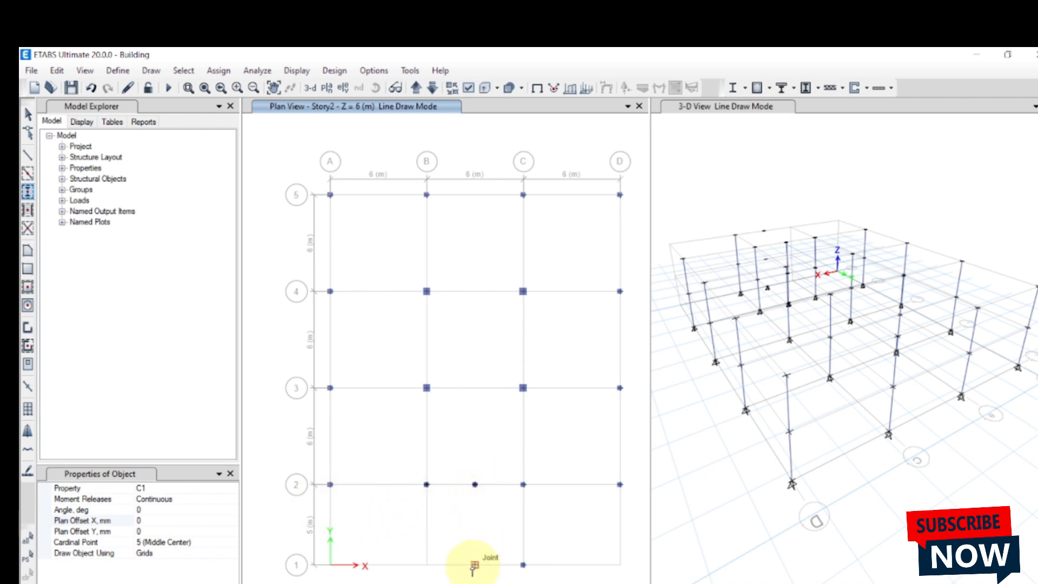
pyautogui.click(475, 565)
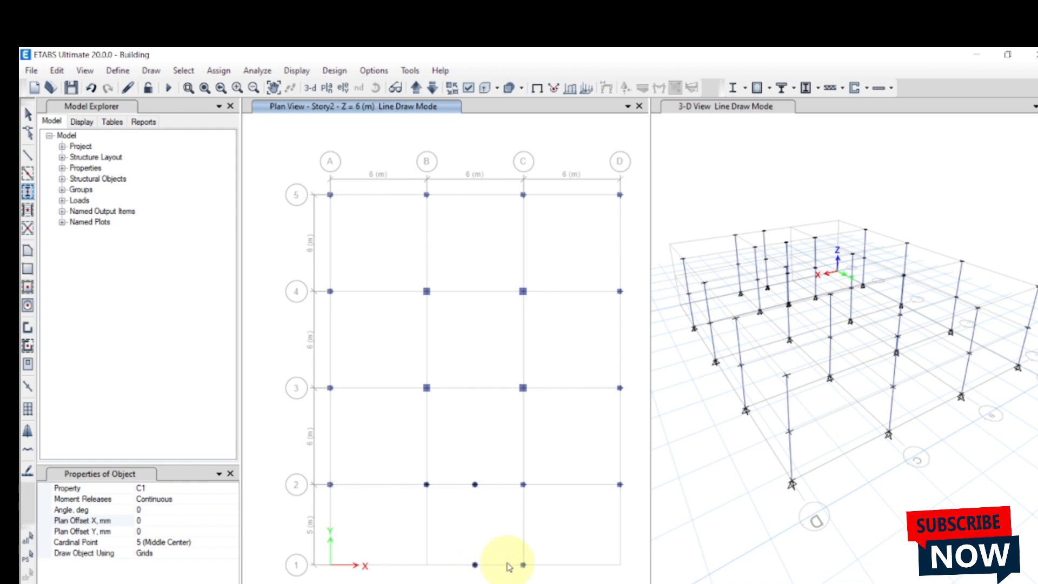
pyautogui.press('Escape')
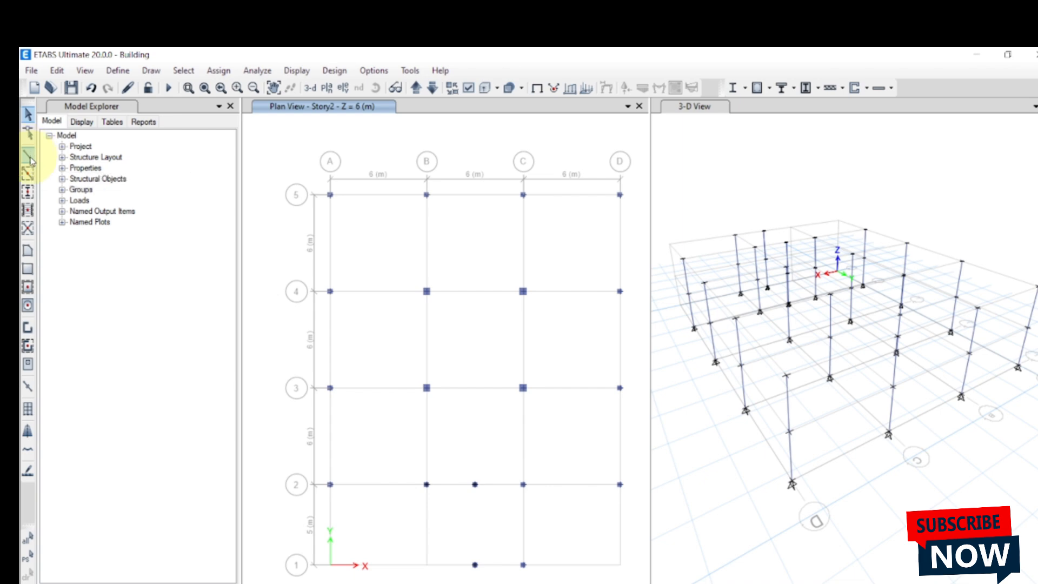
# - Quick-draw SteelCol beams along all grid segments between lines A-D and 2-5, plus line C between 2 and 1
pyautogui.click(27, 172)
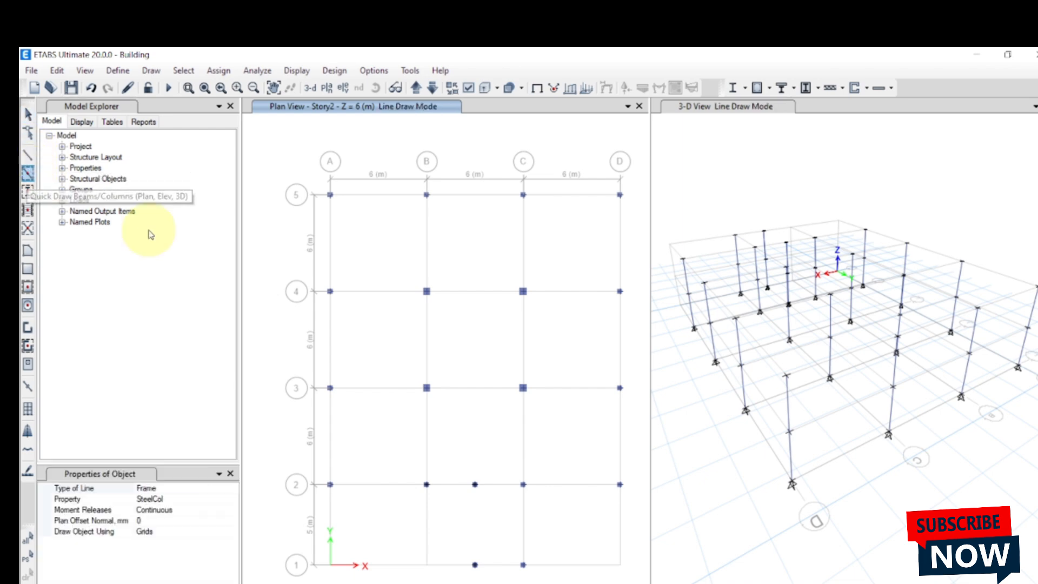
pyautogui.moveTo(313, 158)
pyautogui.mouseDown()
pyautogui.moveTo(356, 221)
pyautogui.moveTo(619, 379)
pyautogui.moveTo(633, 499)
pyautogui.mouseUp()
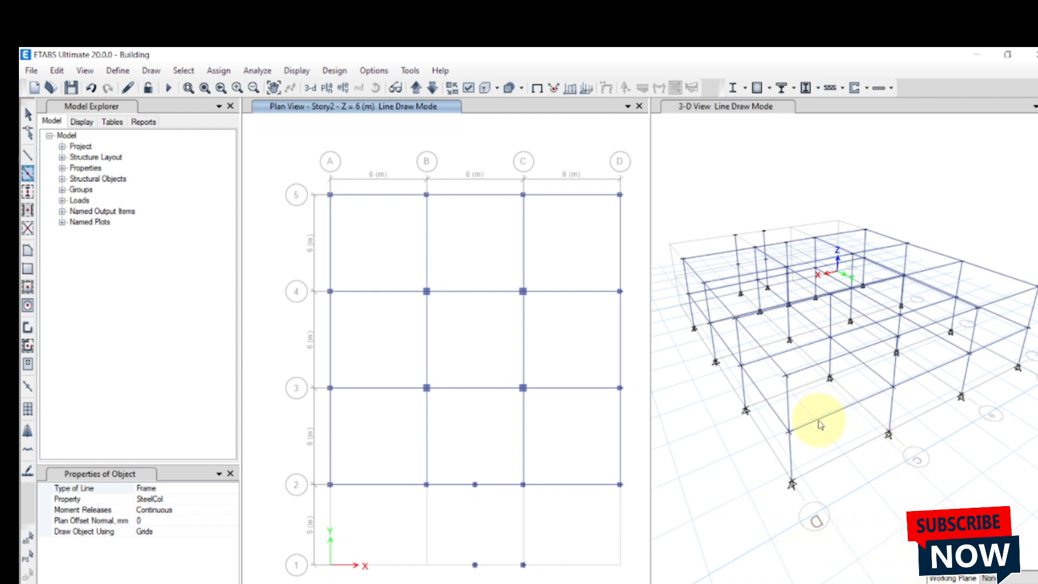
pyautogui.click(522, 492)
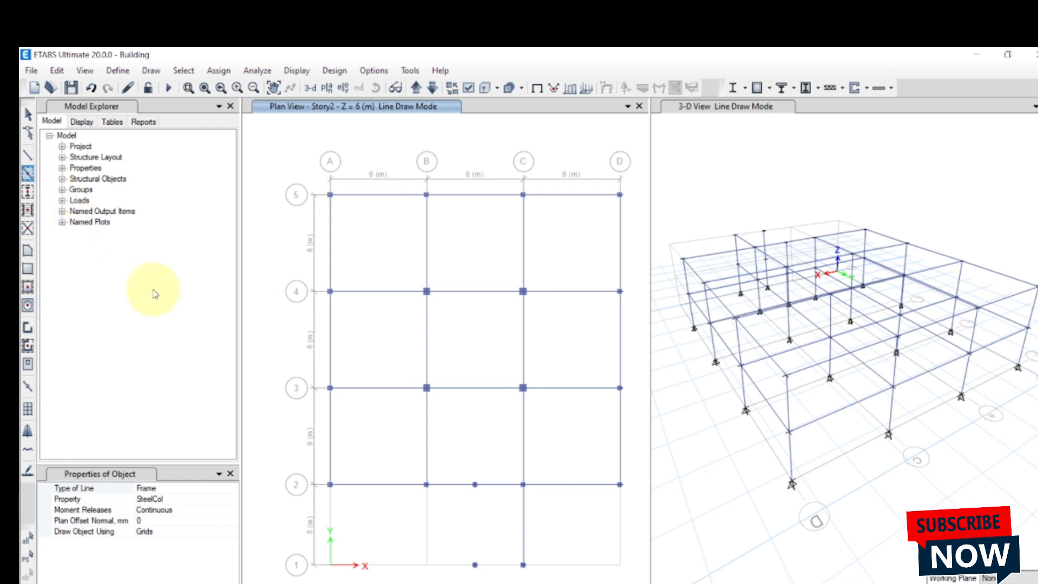
pyautogui.press('Escape')
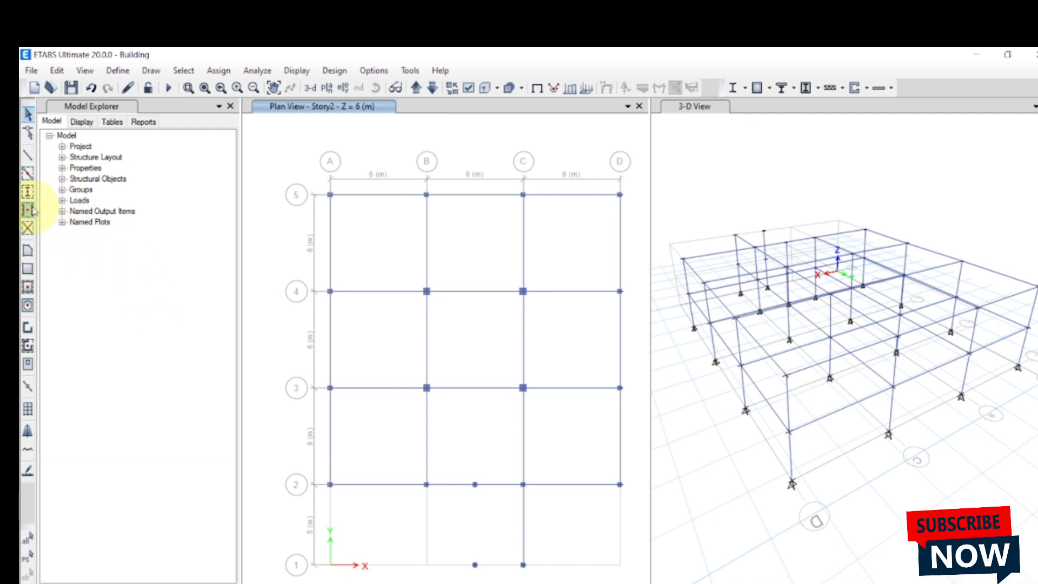
# - Draw SteelCol beams from the mid-bay column on line 2 down to line 1, and along line 1 to line C
pyautogui.click(27, 157)
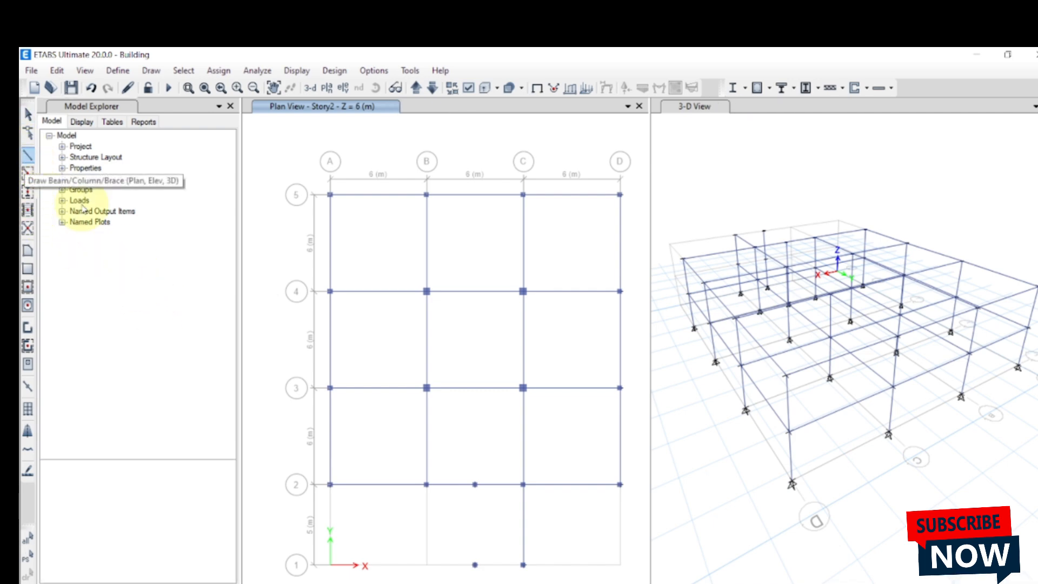
pyautogui.click(474, 485)
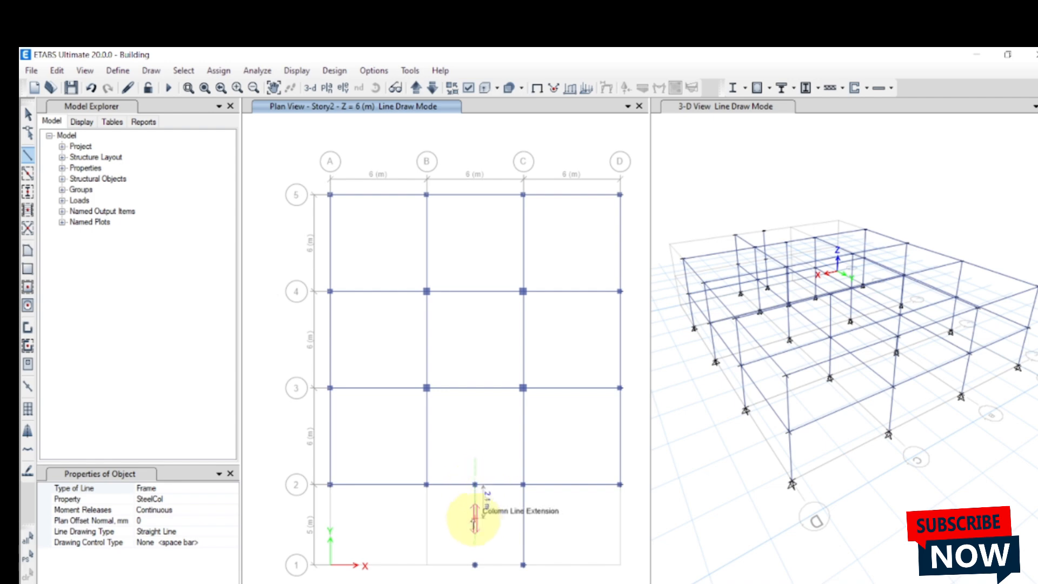
pyautogui.click(474, 565)
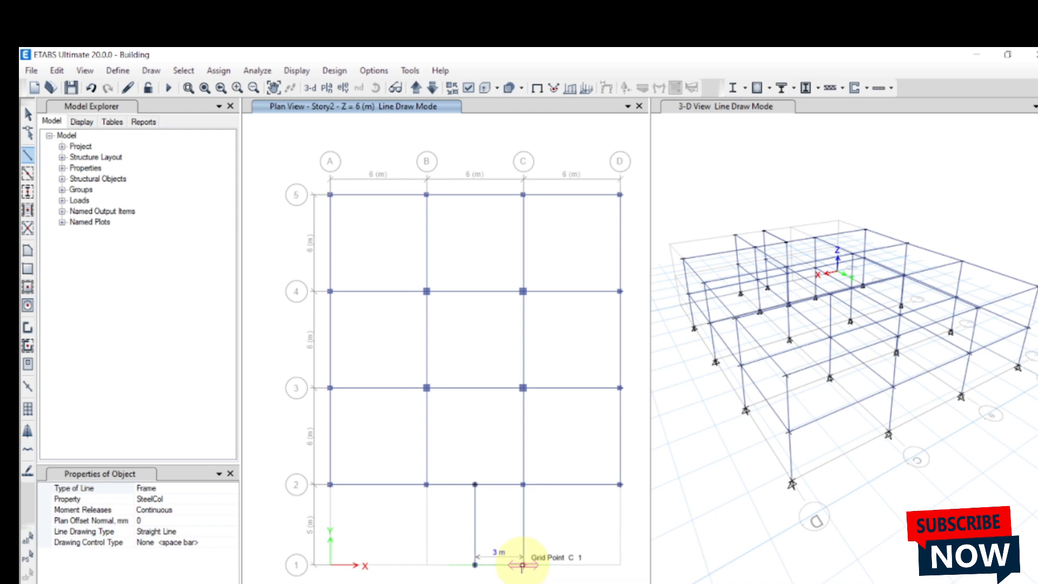
pyautogui.click(522, 565)
pyautogui.press('Escape')
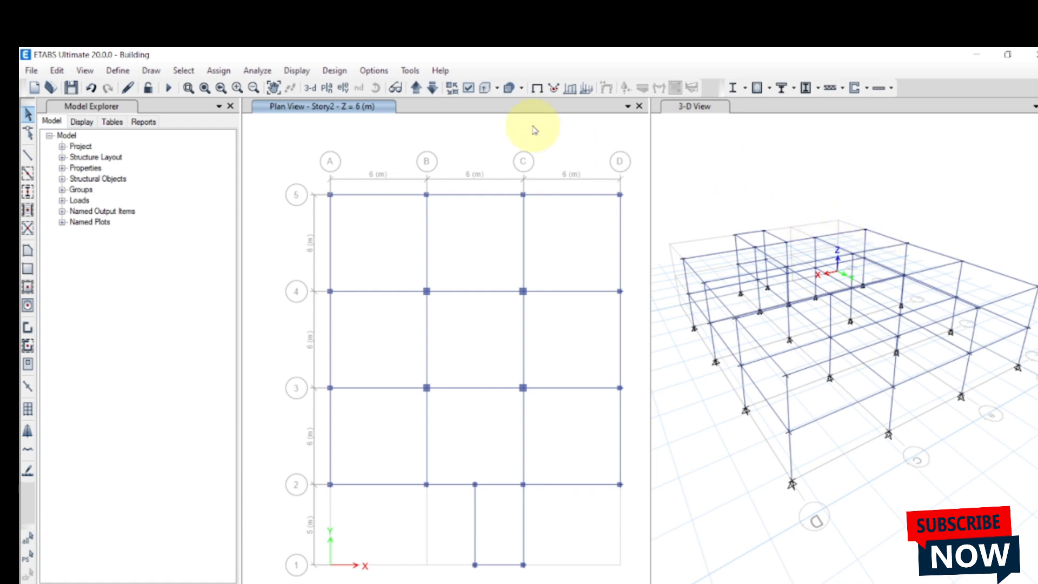
# - Draw a Slab1 floor area corner by corner over the bay between lines A-B and 4-5
pyautogui.click(743, 178)
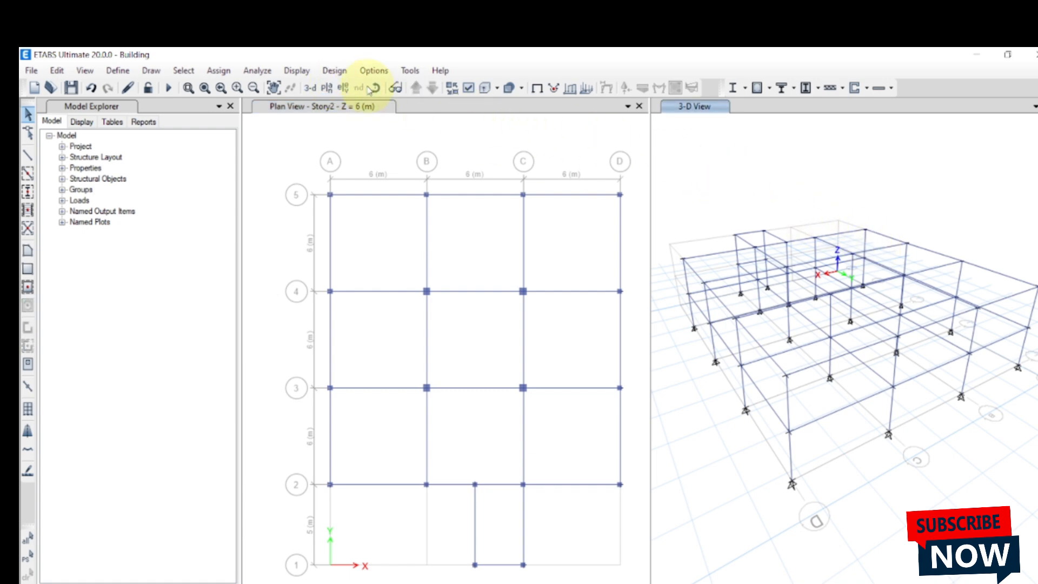
pyautogui.keyDown('shift'); pyautogui.moveTo(745, 454); pyautogui.dragTo(951, 497, button='middle'); pyautogui.keyUp('shift')
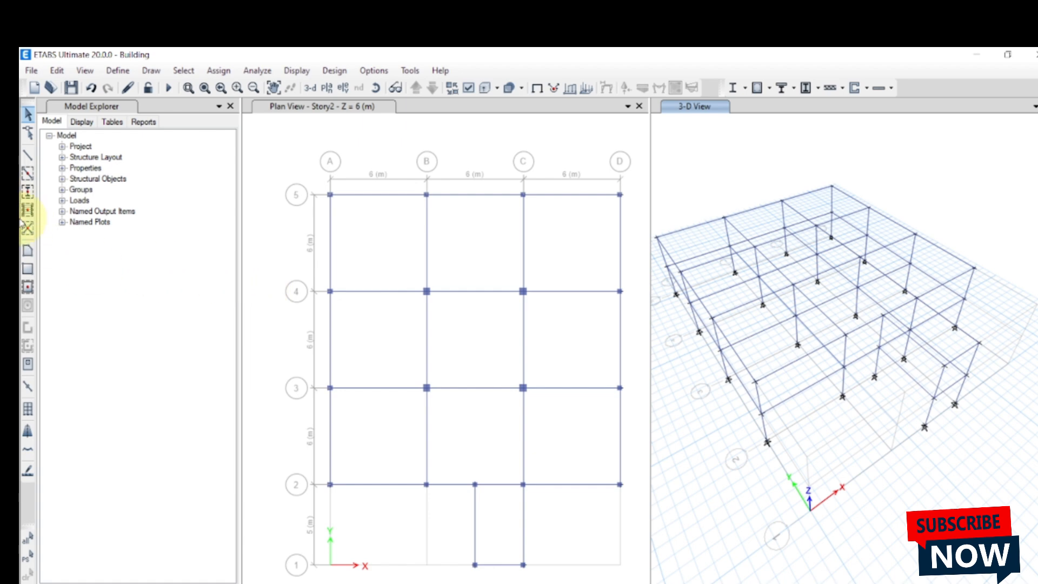
pyautogui.click(26, 253)
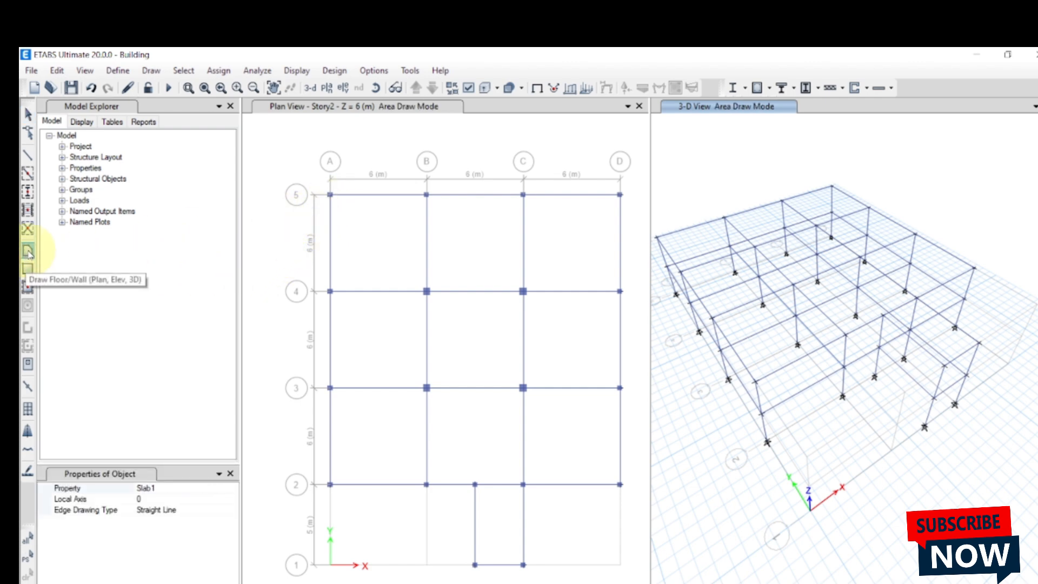
pyautogui.click(331, 195)
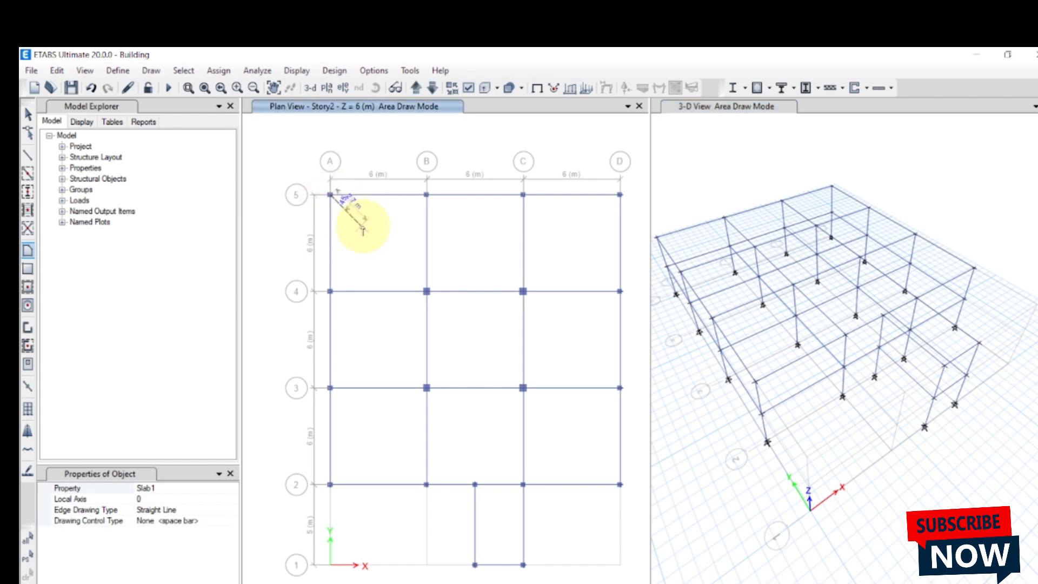
pyautogui.click(426, 195)
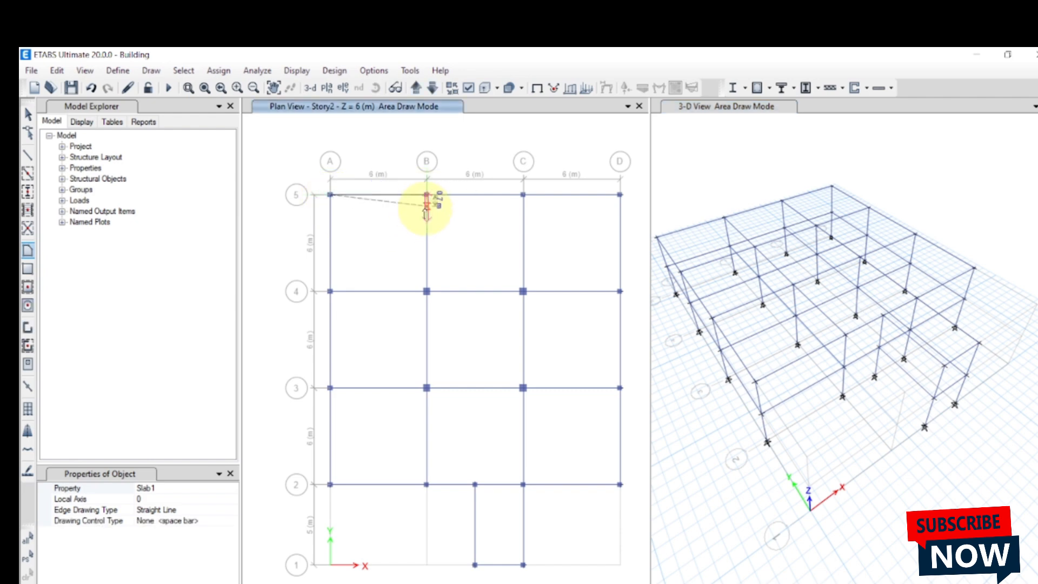
pyautogui.click(427, 291)
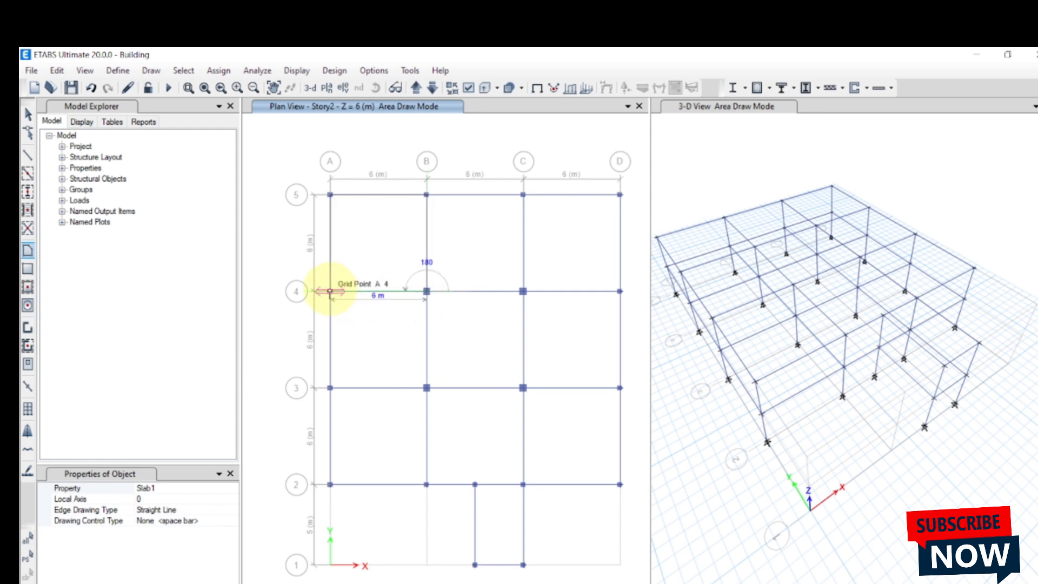
pyautogui.click(329, 292)
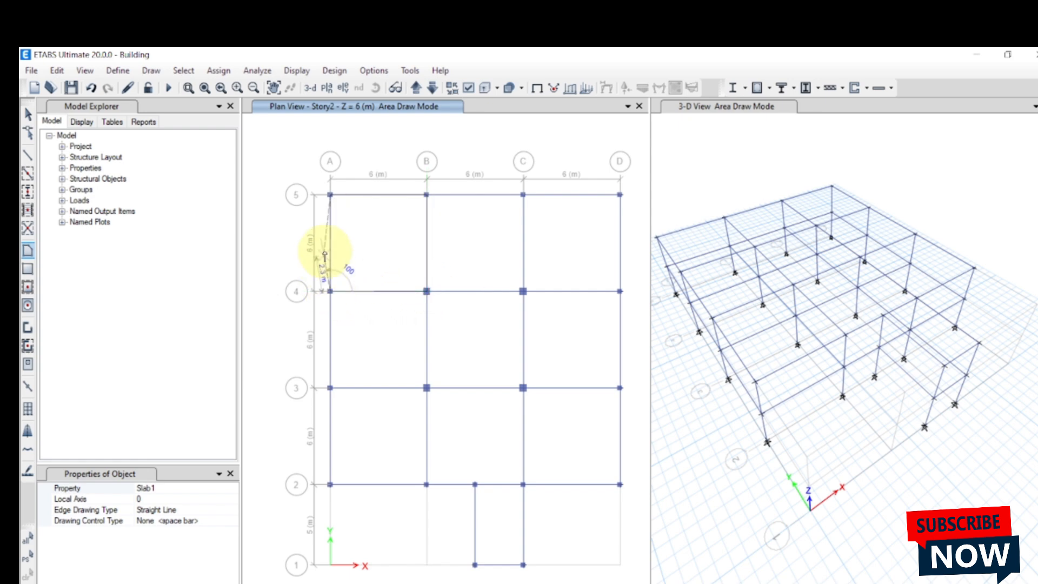
pyautogui.doubleClick(330, 195)
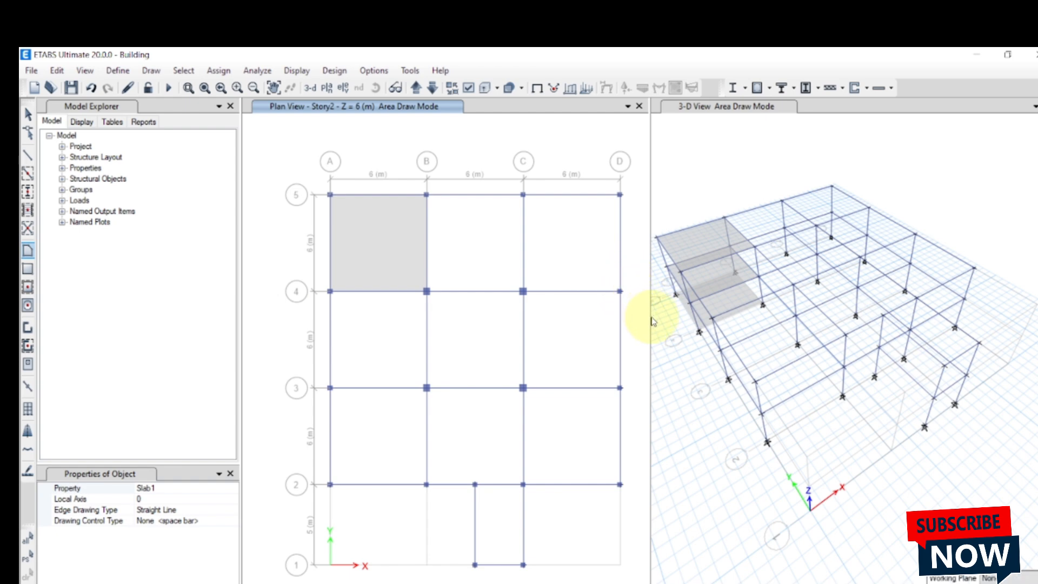
# - Quick-draw Slab1 floor panels in the remaining eight bays between grid lines A-D and 2-5
pyautogui.click(28, 287)
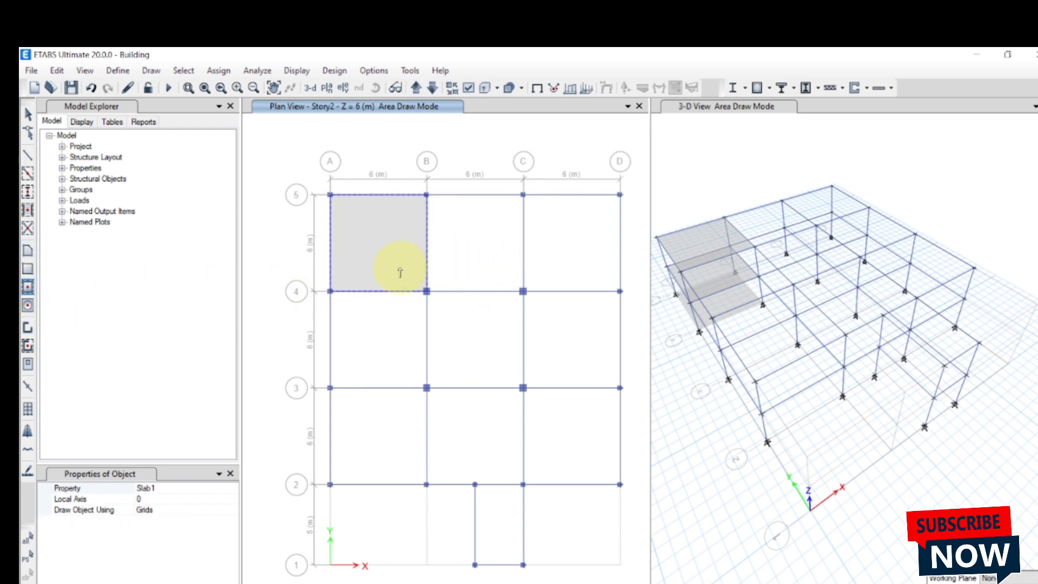
pyautogui.click(472, 261)
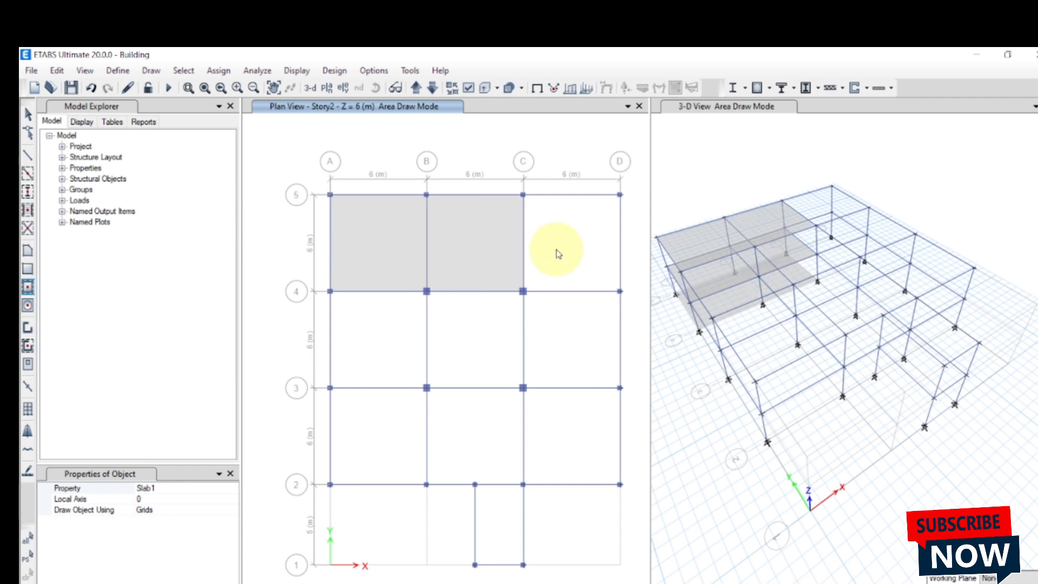
pyautogui.click(553, 250)
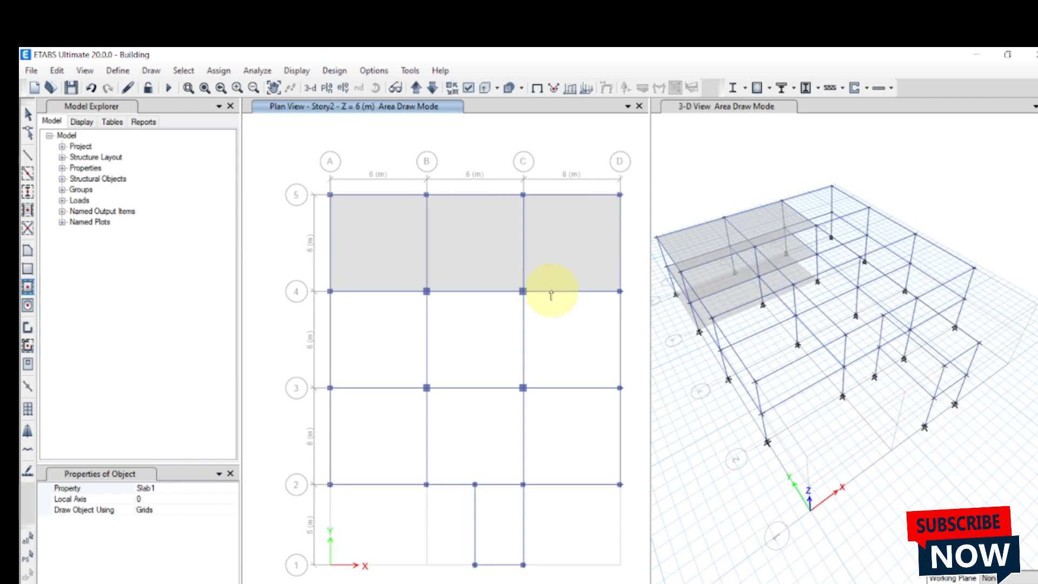
pyautogui.click(473, 345)
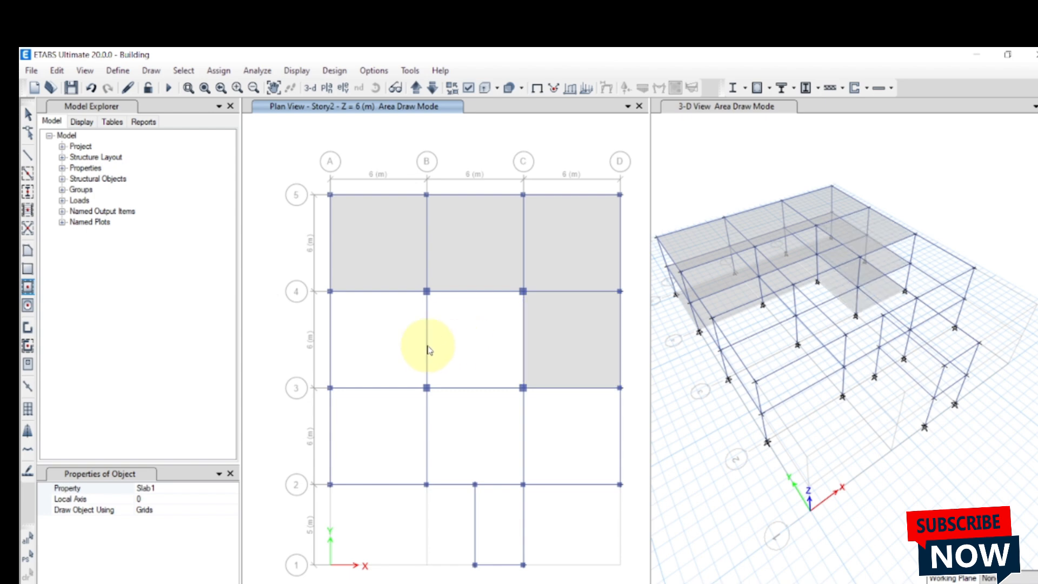
pyautogui.click(410, 442)
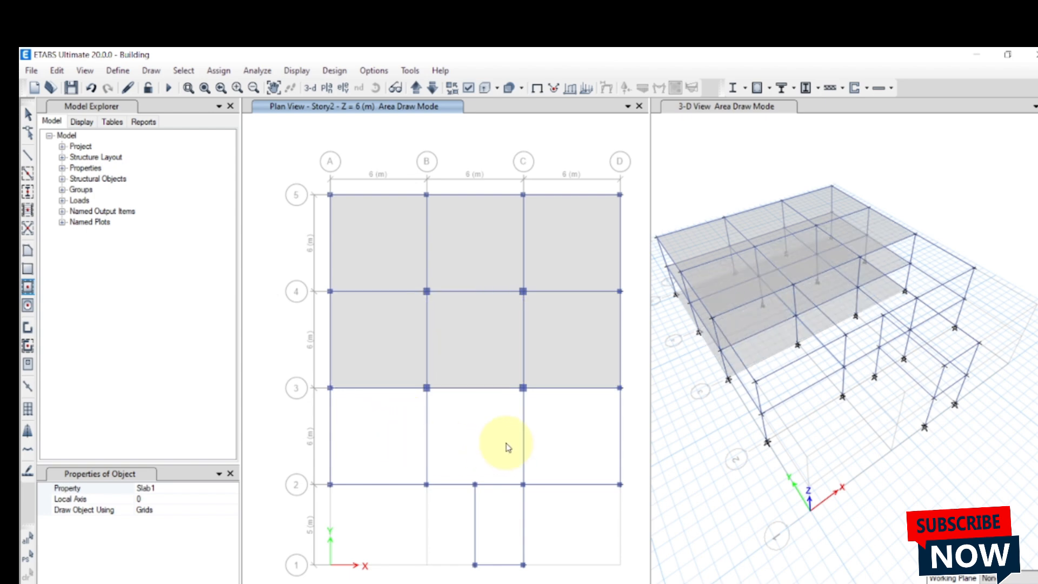
pyautogui.click(582, 440)
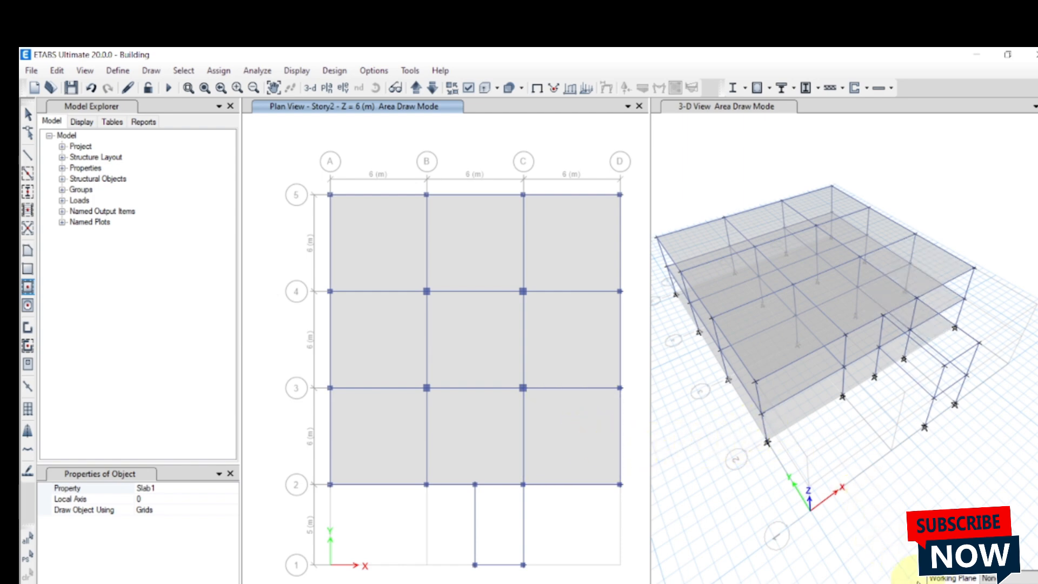
# - Set the plan view to the Base level and leave area draw mode
pyautogui.click(328, 89)
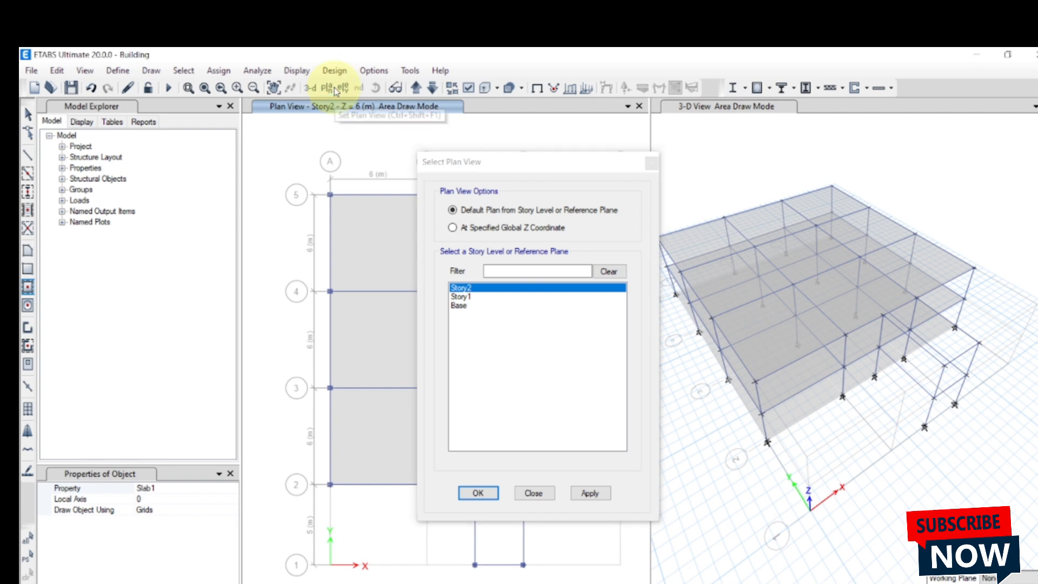
pyautogui.click(458, 305)
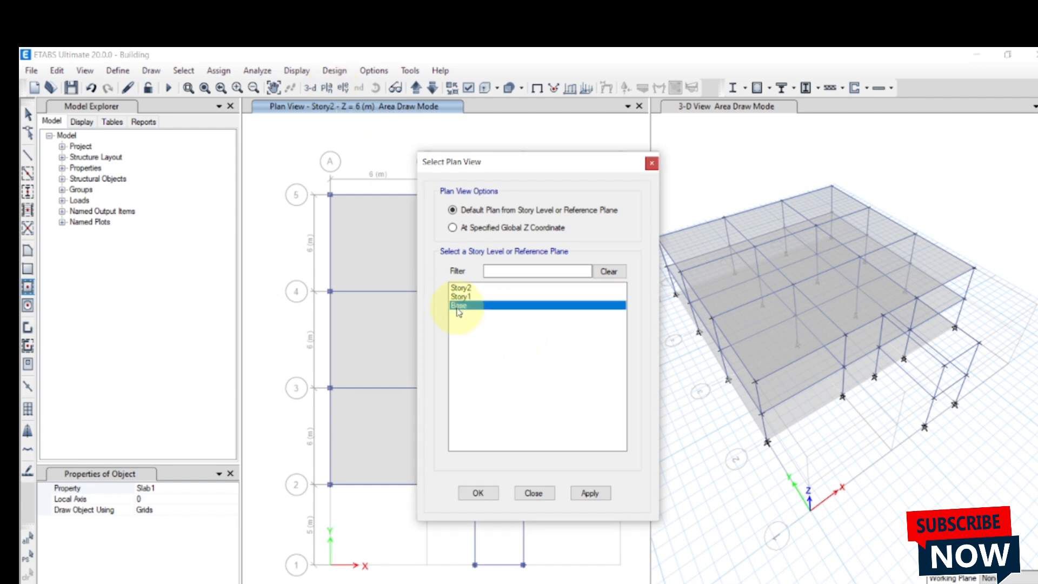
pyautogui.click(590, 493)
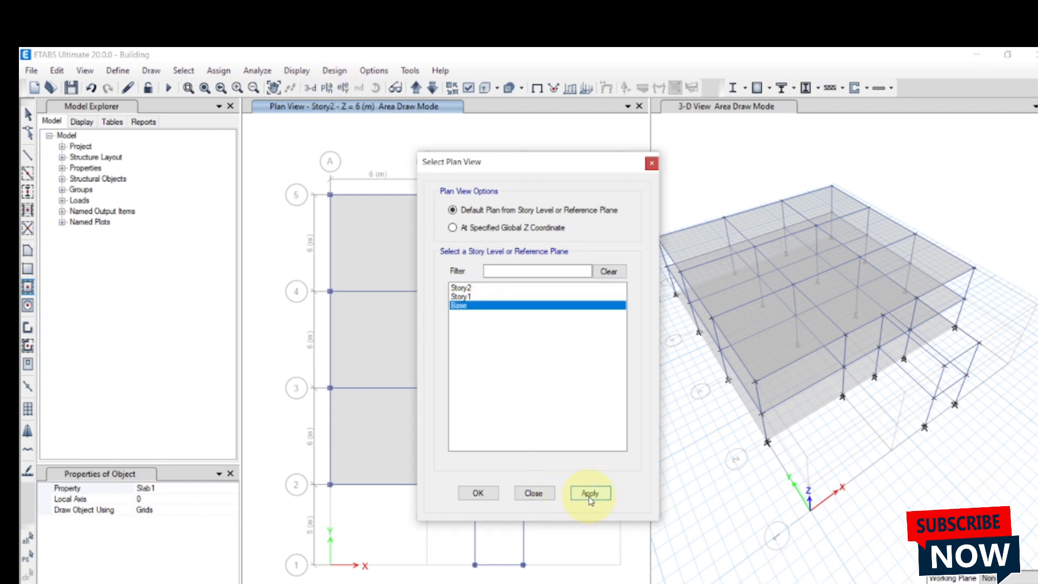
pyautogui.click(480, 492)
pyautogui.press('Escape')
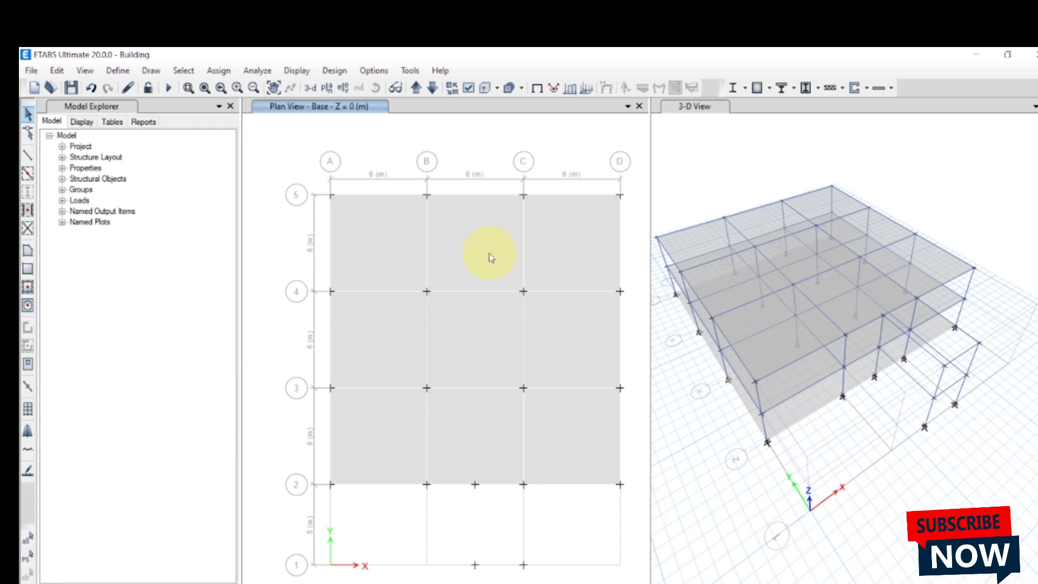
# - Try deleting all nine slab panels on the Base plan, and undo the deletion
pyautogui.click(417, 238)
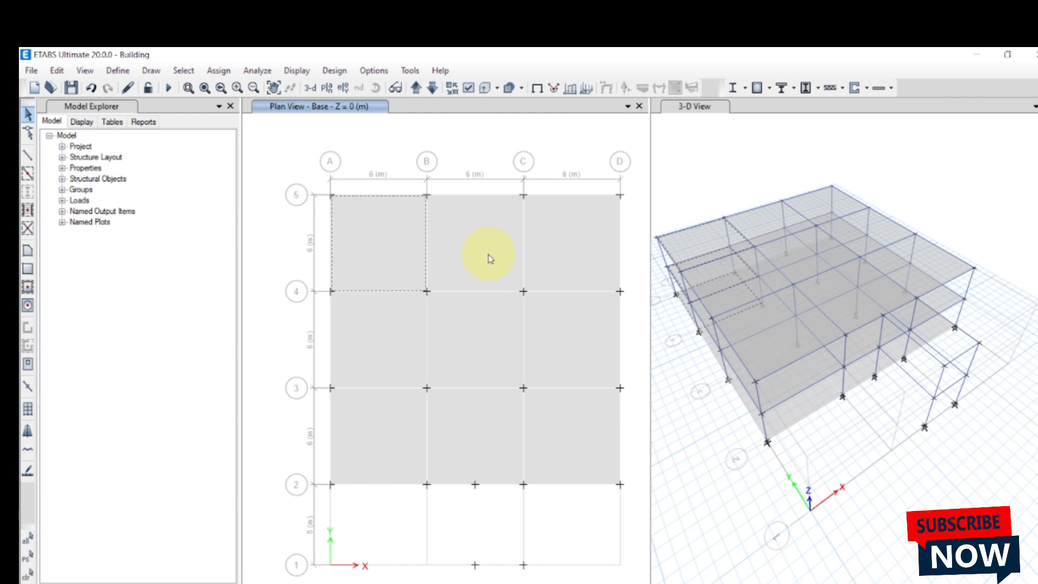
pyautogui.click(485, 257)
pyautogui.click(557, 331)
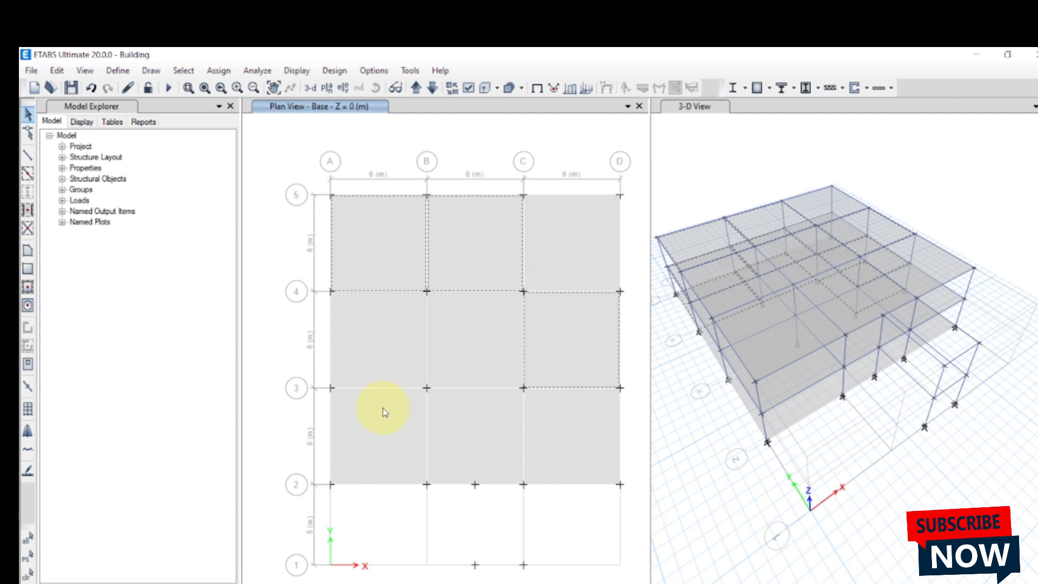
pyautogui.click(456, 440)
pyautogui.click(549, 440)
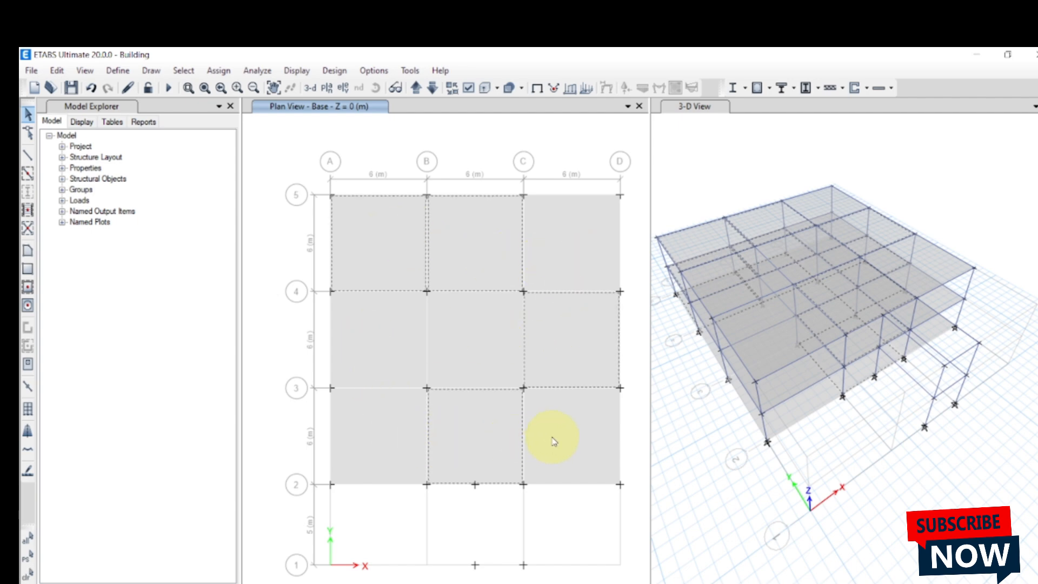
pyautogui.click(402, 426)
pyautogui.click(408, 352)
pyautogui.click(479, 348)
pyautogui.click(564, 255)
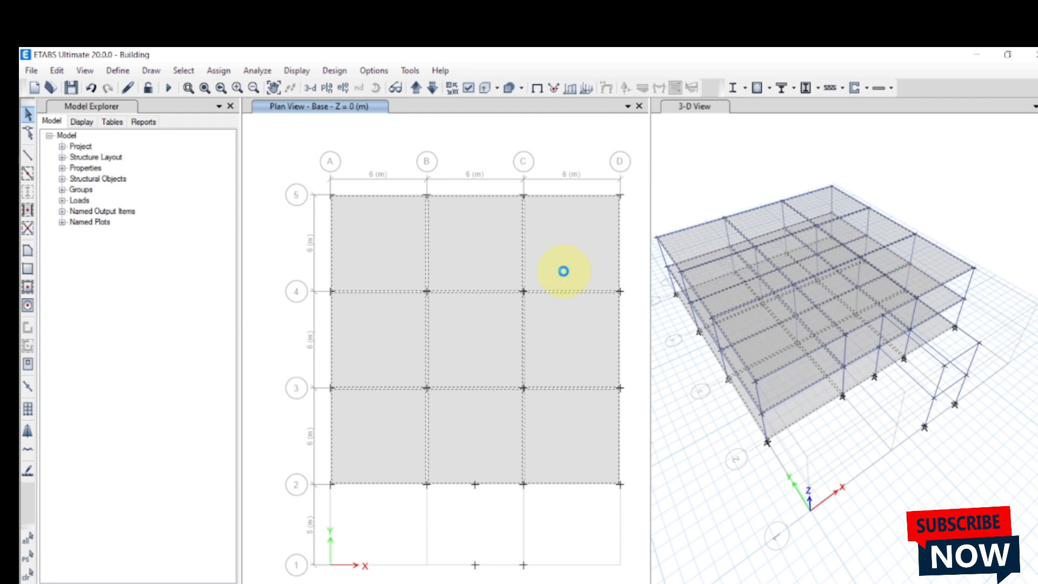
pyautogui.press('Delete')
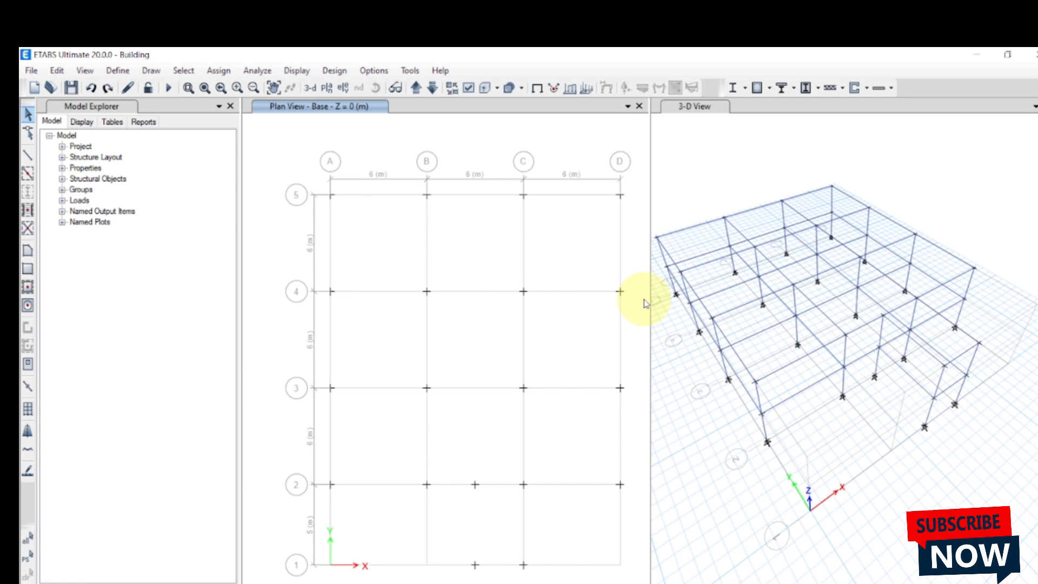
pyautogui.hotkey('ctrl', 'z')
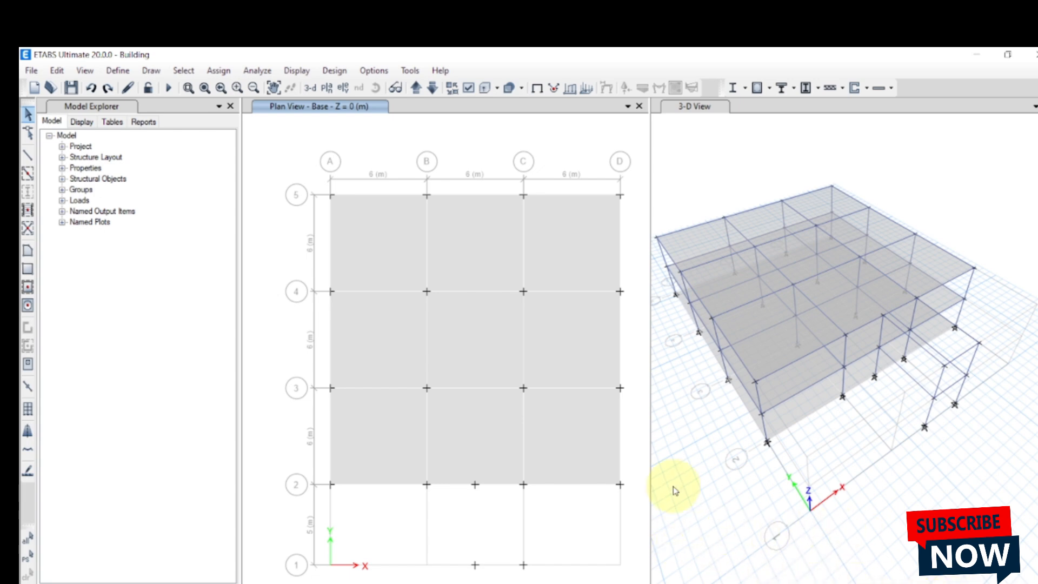
# - Select the nine Base-level slab panels between grid lines A-D and 2-5 and delete them
pyautogui.click(361, 287)
pyautogui.click(440, 272)
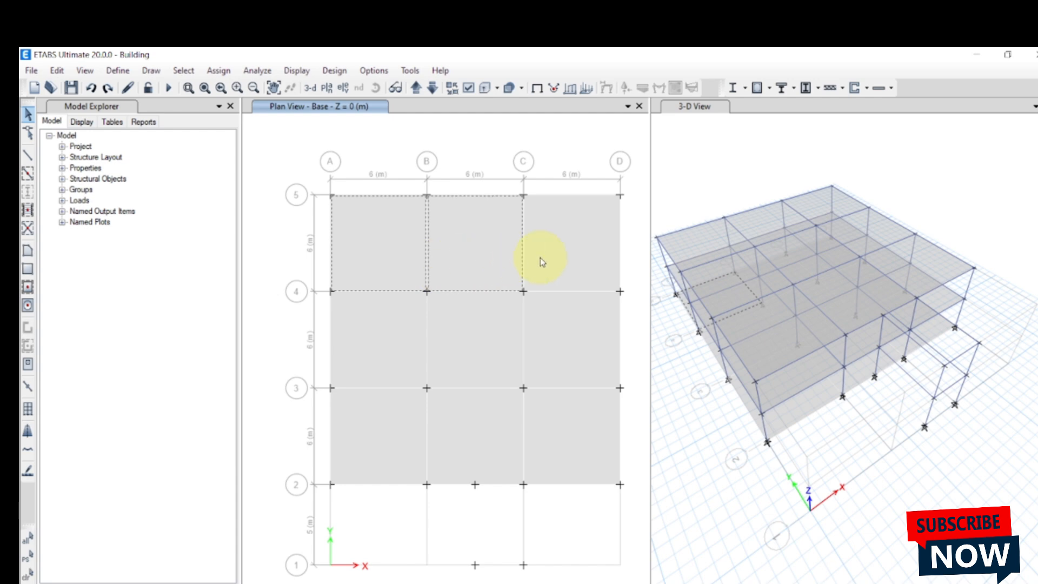
pyautogui.click(540, 261)
pyautogui.click(574, 338)
pyautogui.click(473, 341)
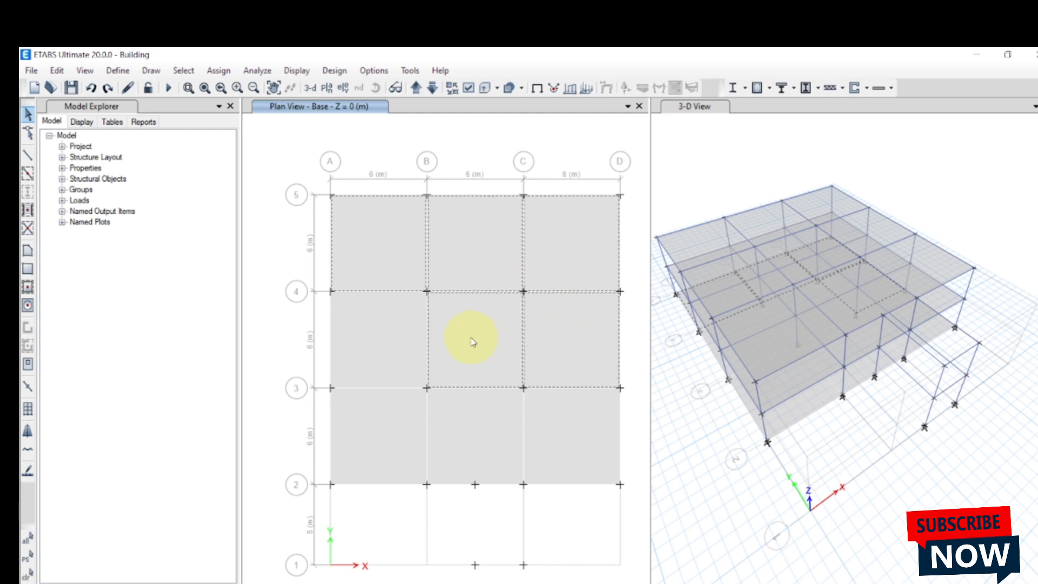
pyautogui.click(413, 351)
pyautogui.click(422, 417)
pyautogui.click(478, 434)
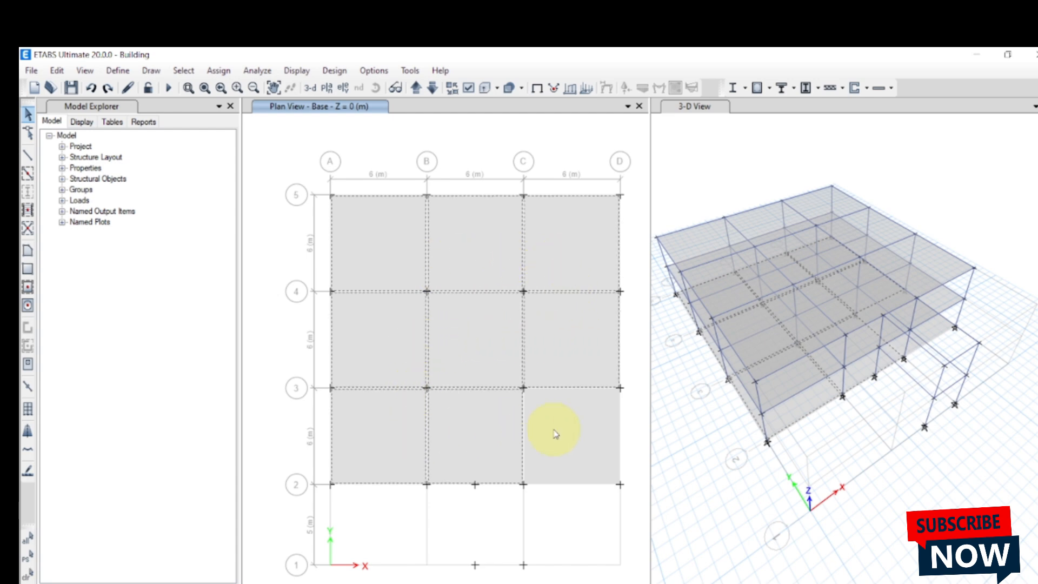
pyautogui.click(566, 432)
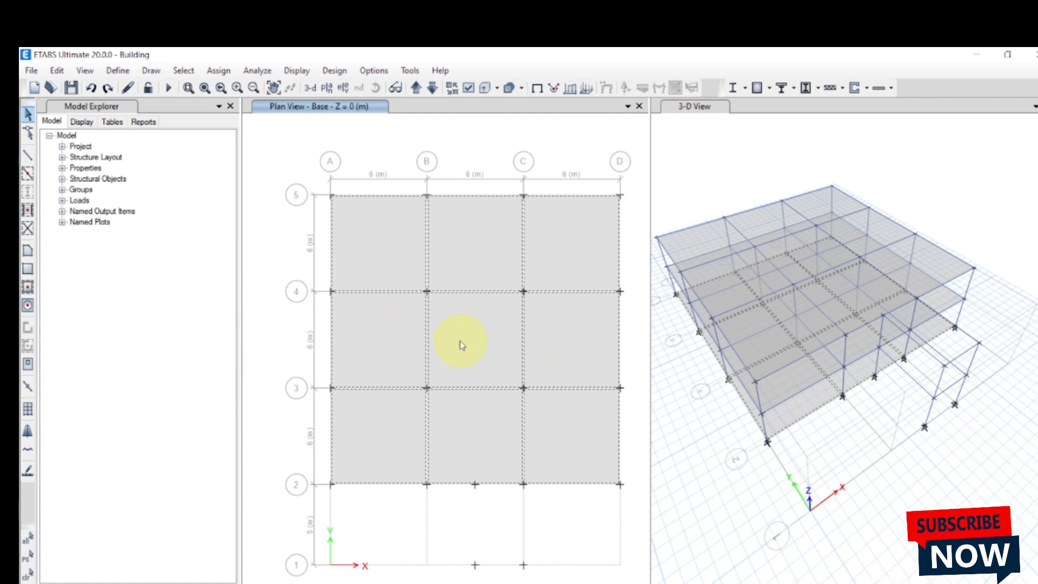
pyautogui.press('Delete')
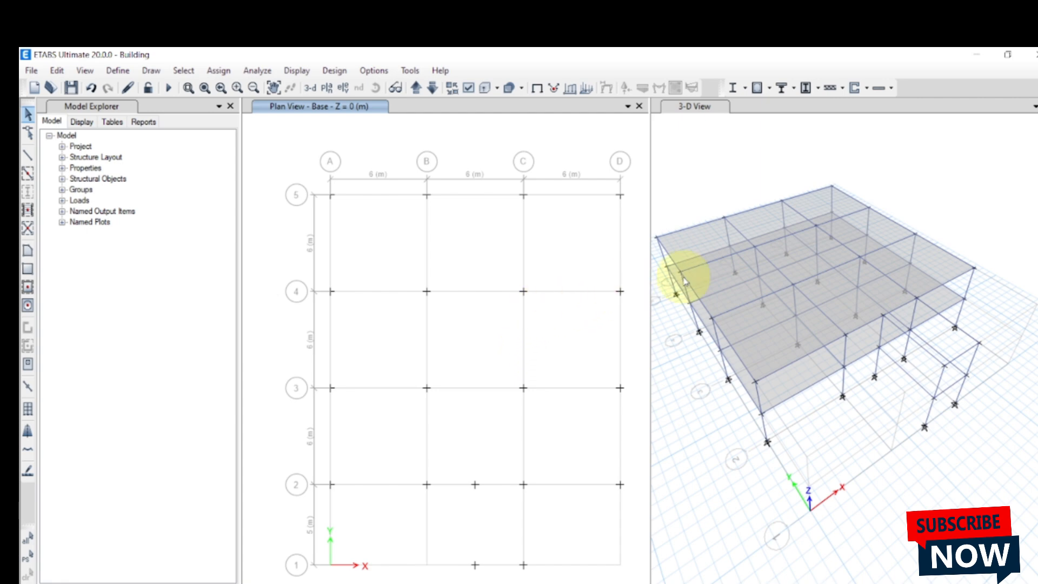
# - Replace the 3-D view with the Story2 plan, and the Base plan with a 3-D view
pyautogui.click(774, 163)
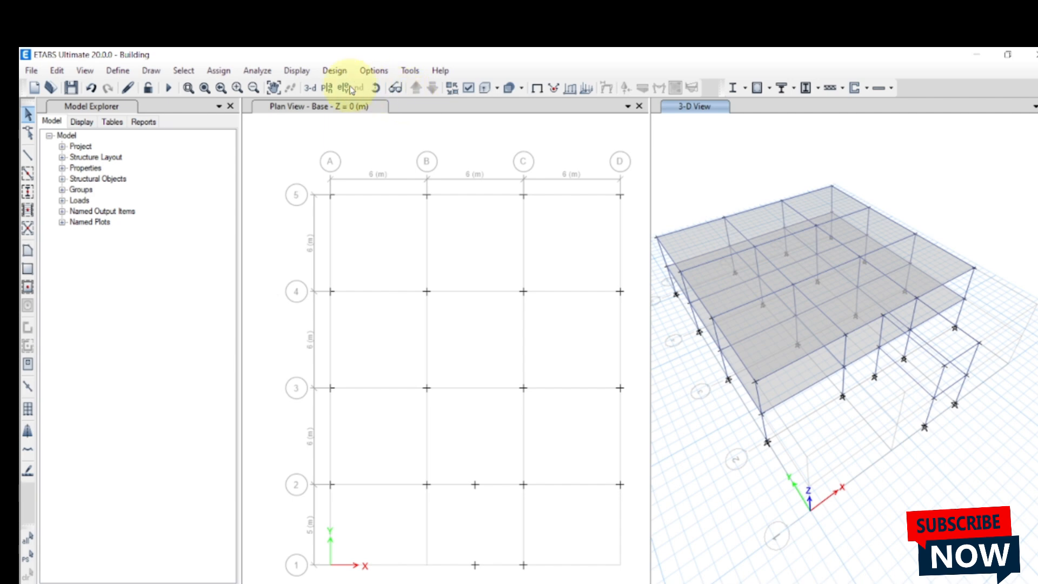
pyautogui.click(326, 88)
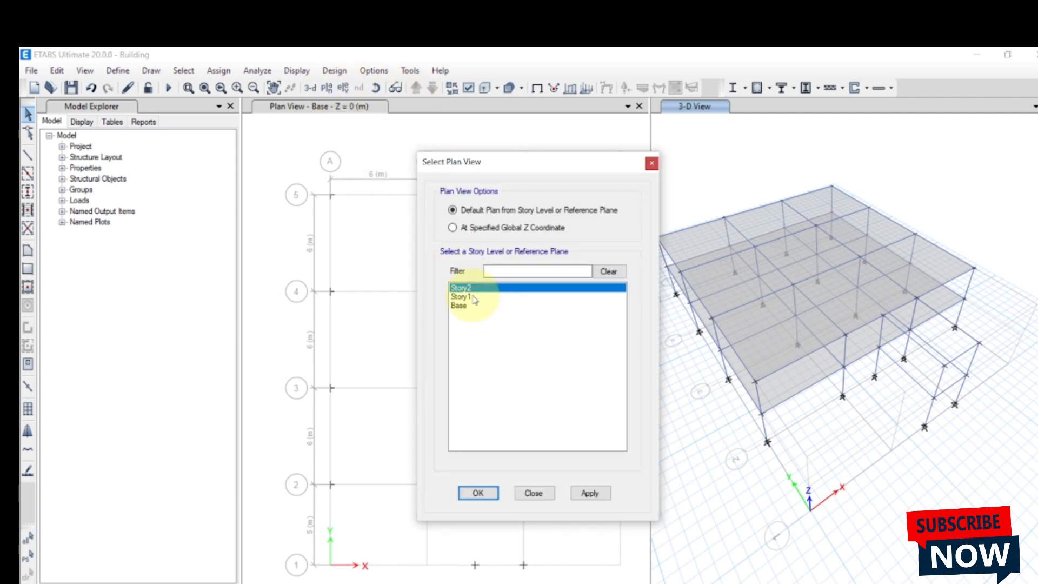
pyautogui.click(602, 500)
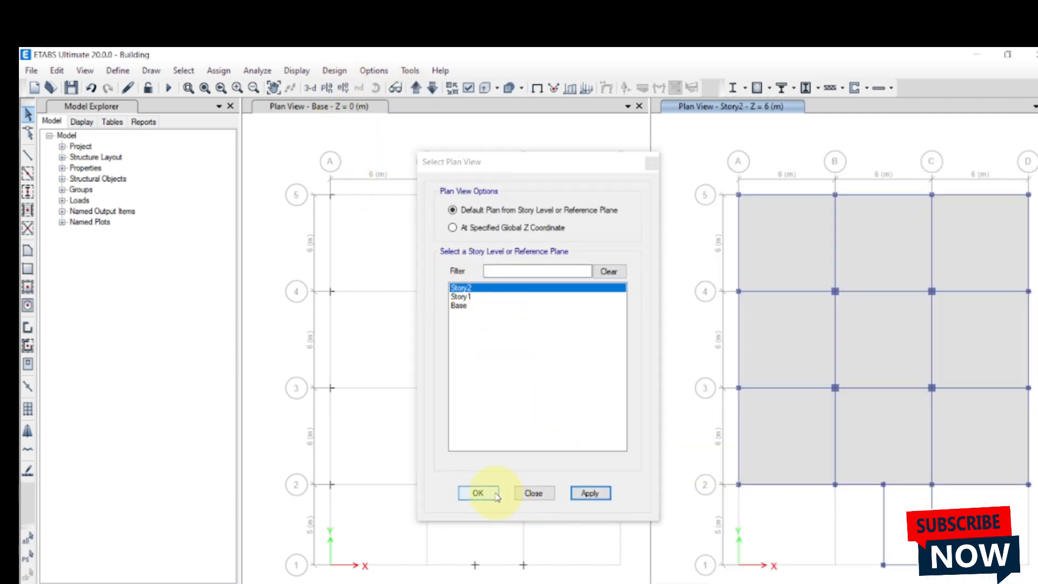
pyautogui.click(529, 492)
pyautogui.click(552, 272)
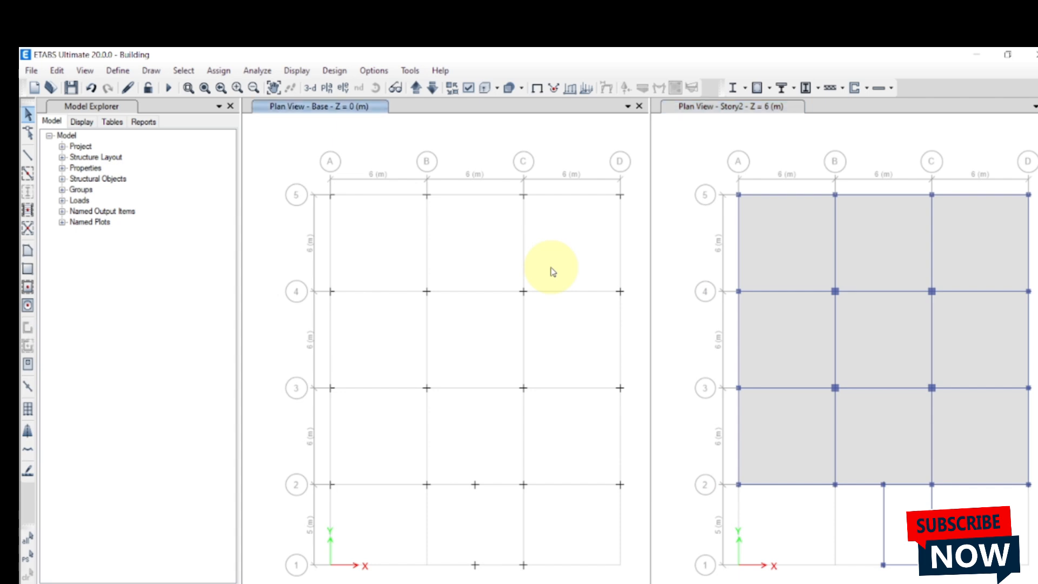
pyautogui.click(310, 88)
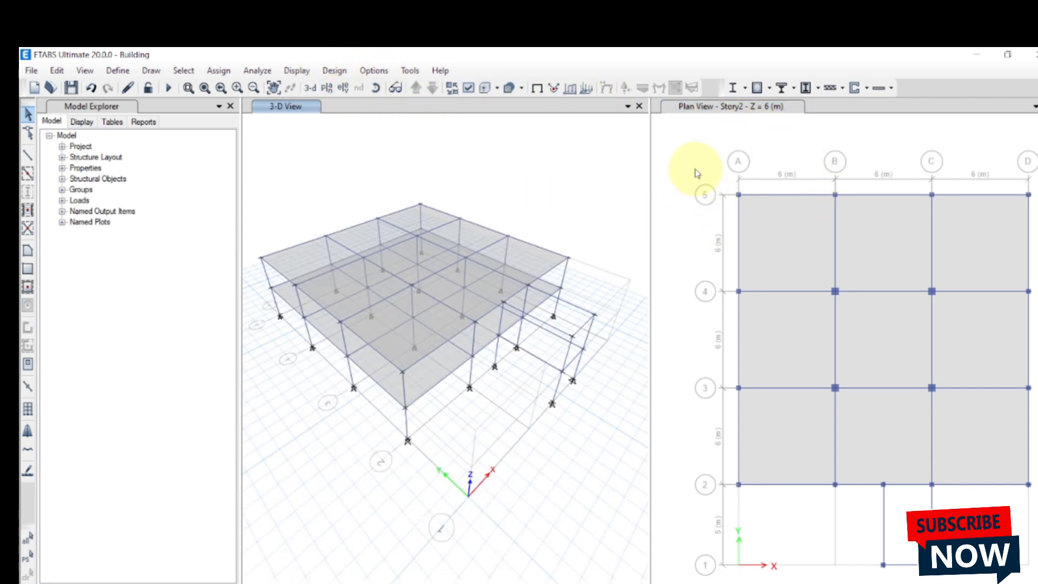
# - Swap the two views, showing the Story2 plan in place of the 3-D view and the 3-D view in place of the plan
pyautogui.click(326, 88)
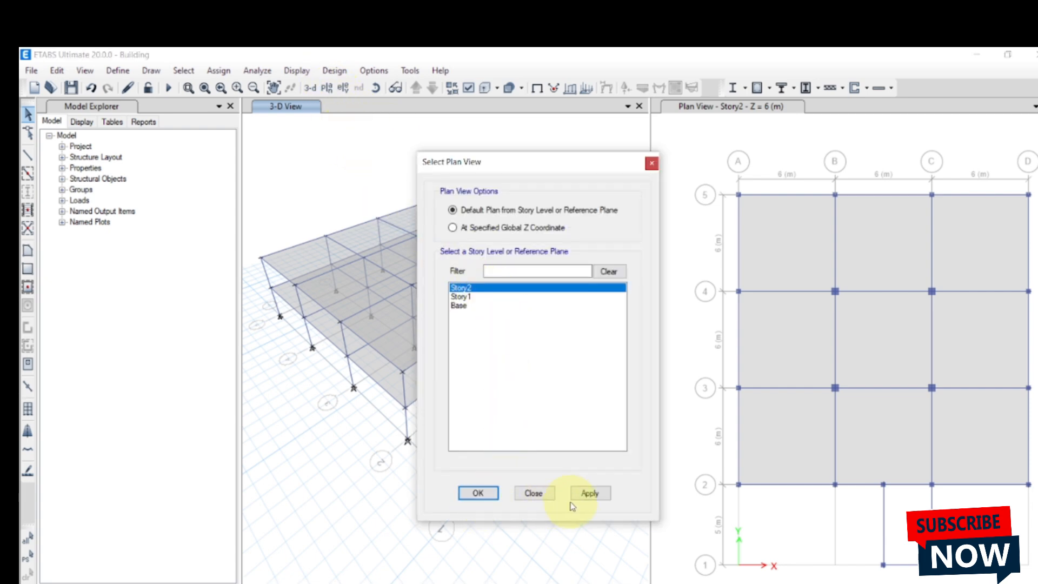
pyautogui.click(479, 493)
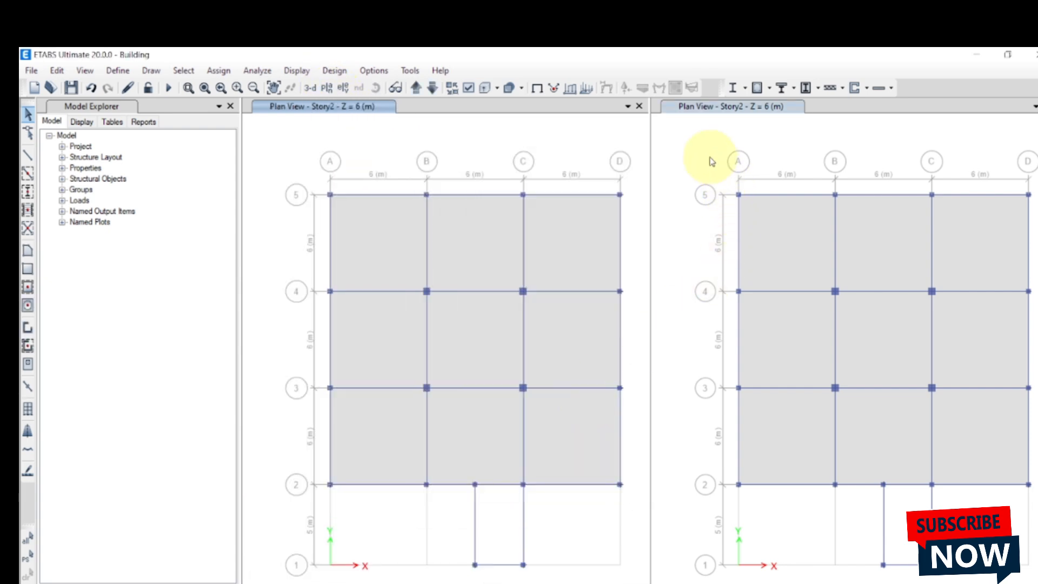
pyautogui.click(713, 157)
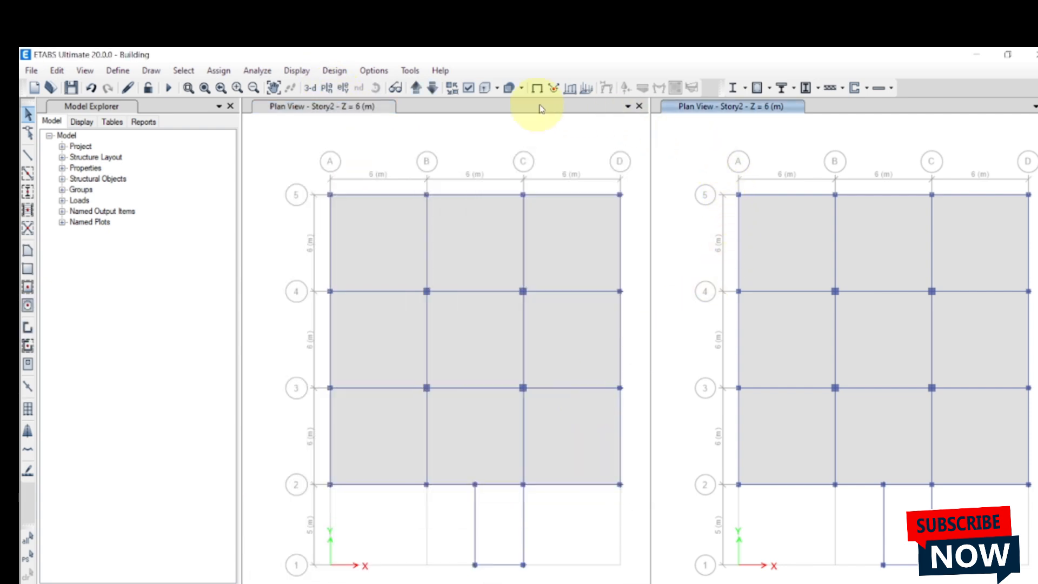
pyautogui.click(309, 87)
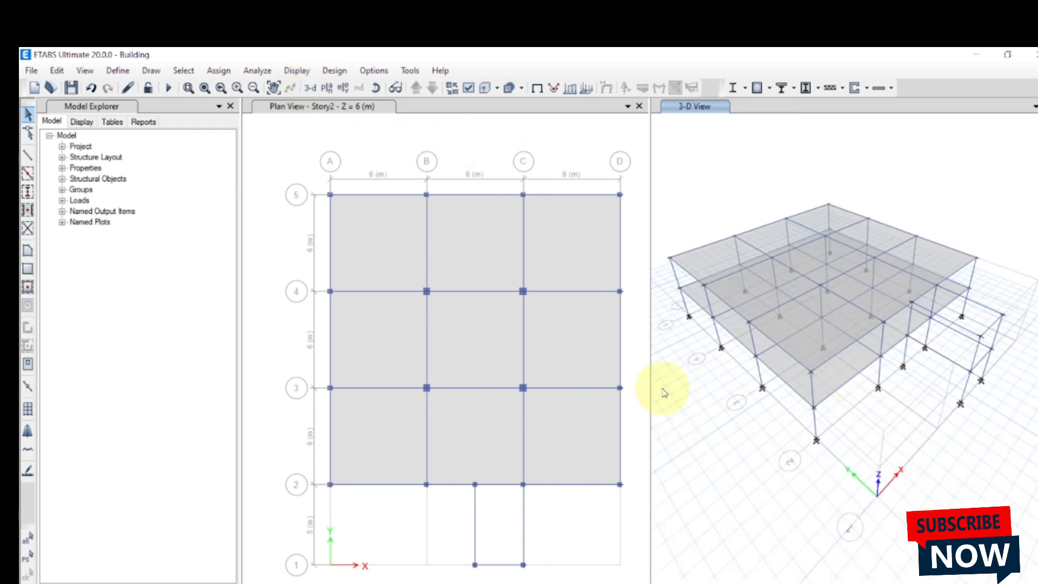